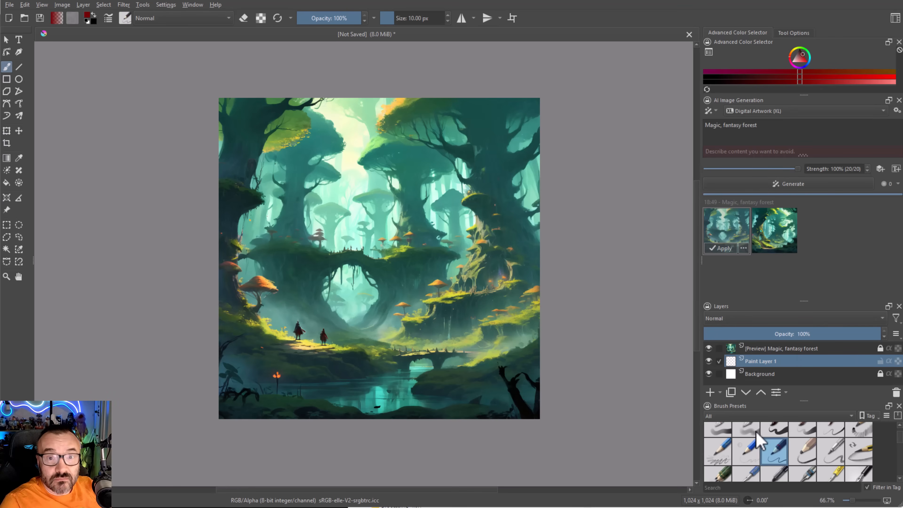
{"action": "left_click", "coordinate": [146, 5]}
{"action": "mouse_move", "coordinate": [156, 19]}
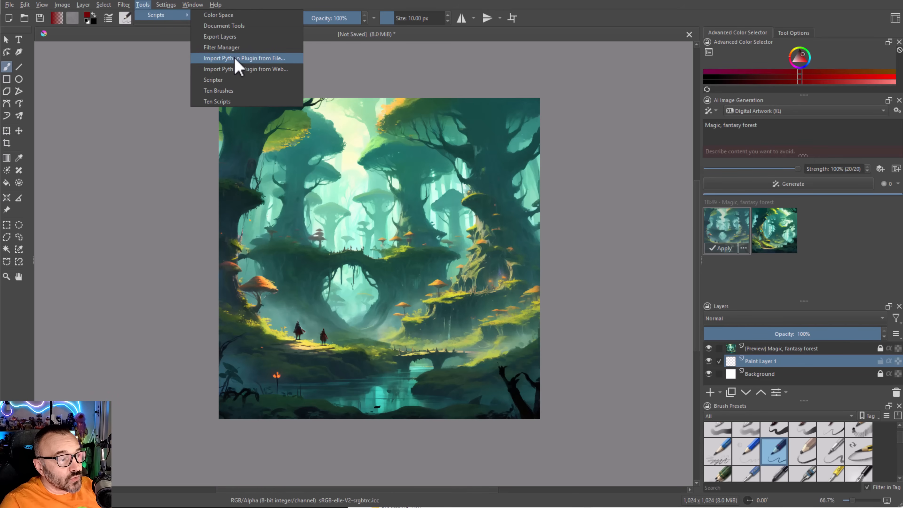
{"action": "left_click", "coordinate": [272, 59]}
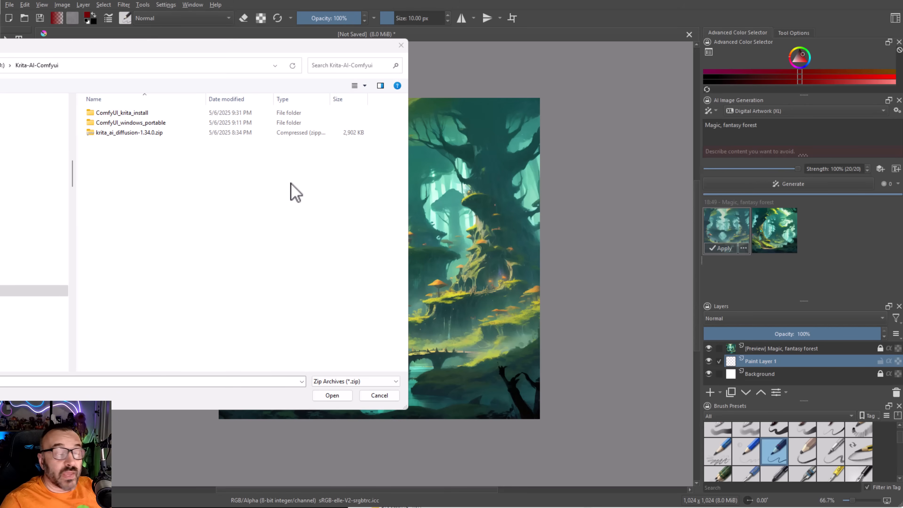
{"action": "left_click", "coordinate": [125, 136]}
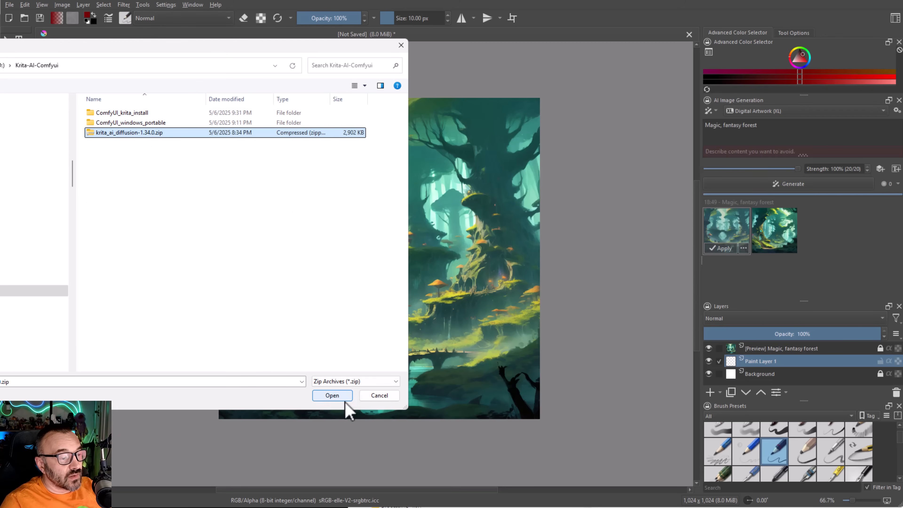
{"action": "key", "text": "Escape"}
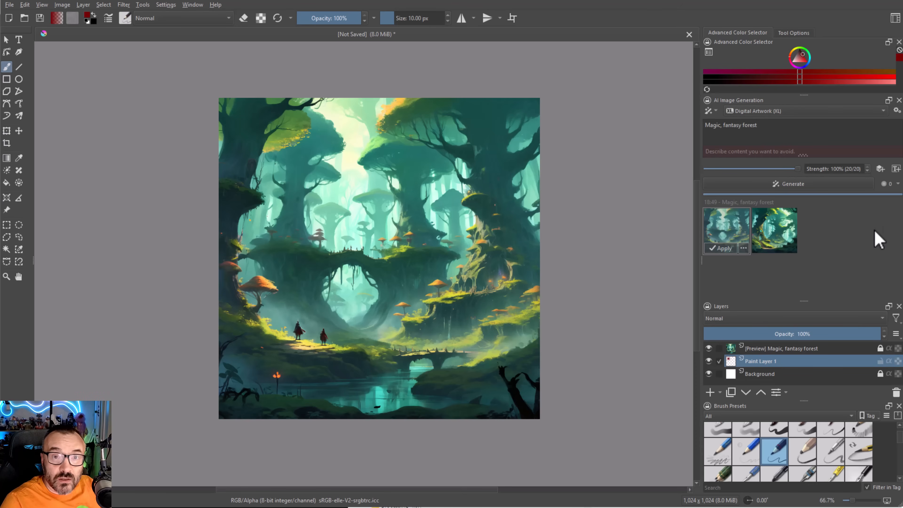
- Check the list of available dockers for AI Image Generation, and close the list without changing any docker
{"action": "left_click", "coordinate": [170, 5]}
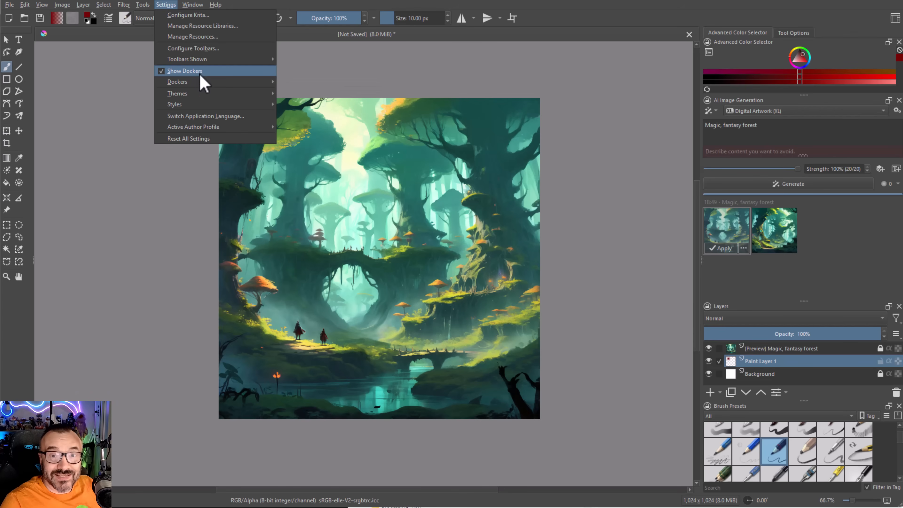
{"action": "mouse_move", "coordinate": [199, 84]}
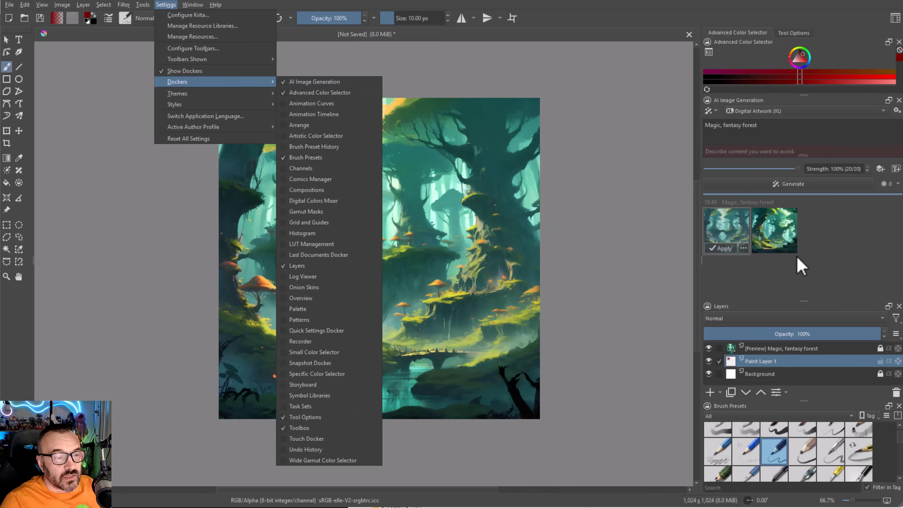
{"action": "left_click", "coordinate": [748, 203]}
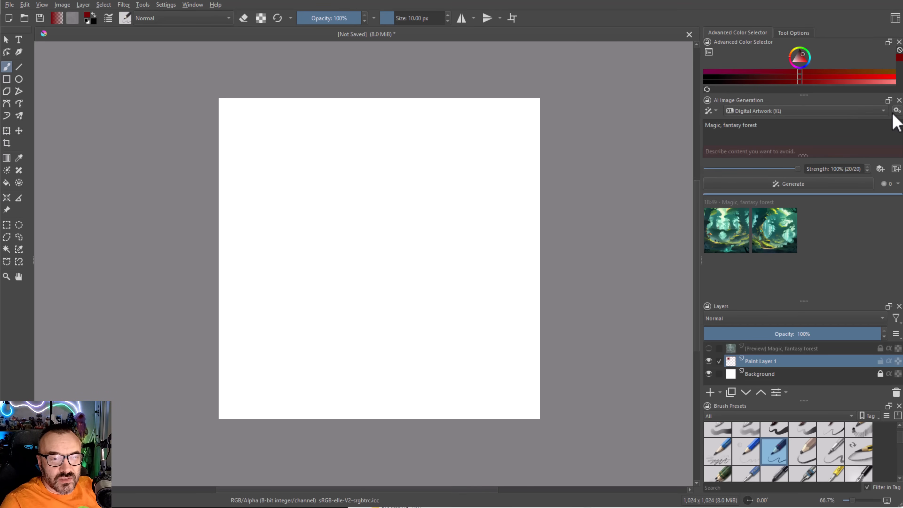
- View the AI image generation style choices, and open the plugin's connection settings
{"action": "left_click", "coordinate": [851, 109]}
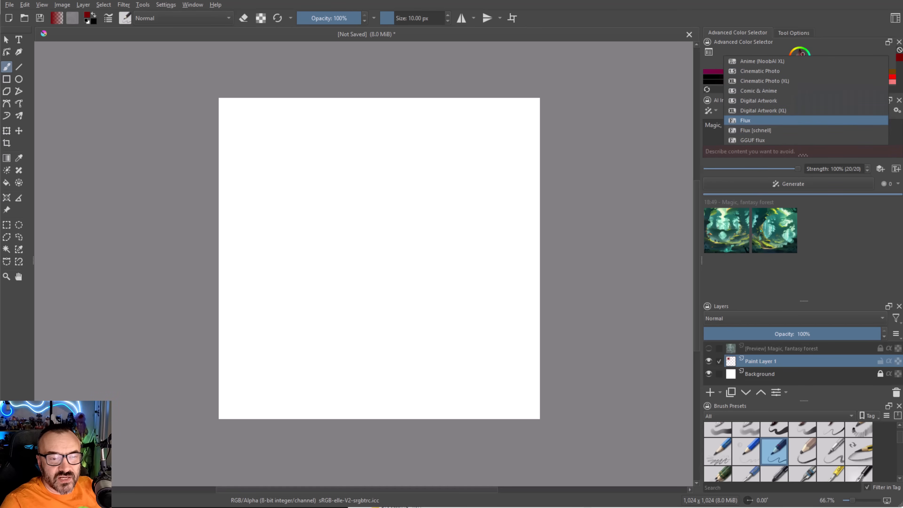
{"action": "left_click", "coordinate": [898, 126]}
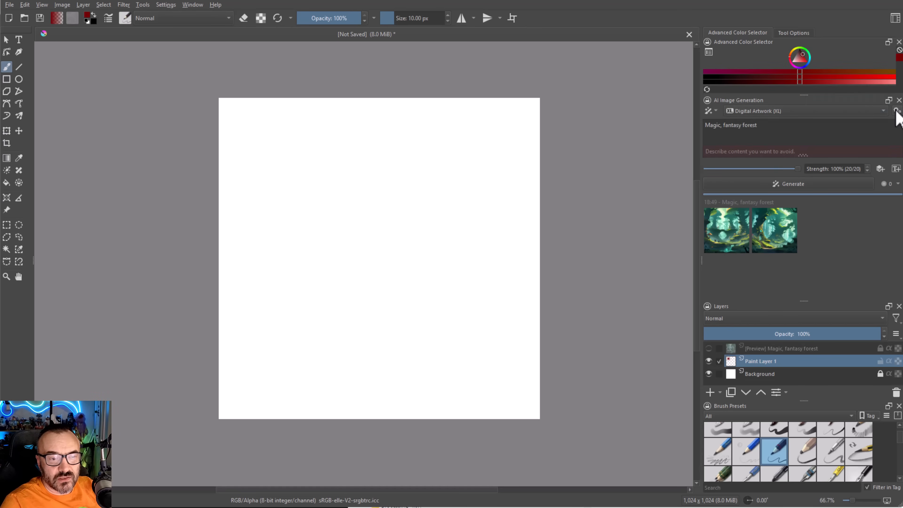
{"action": "left_click", "coordinate": [897, 111]}
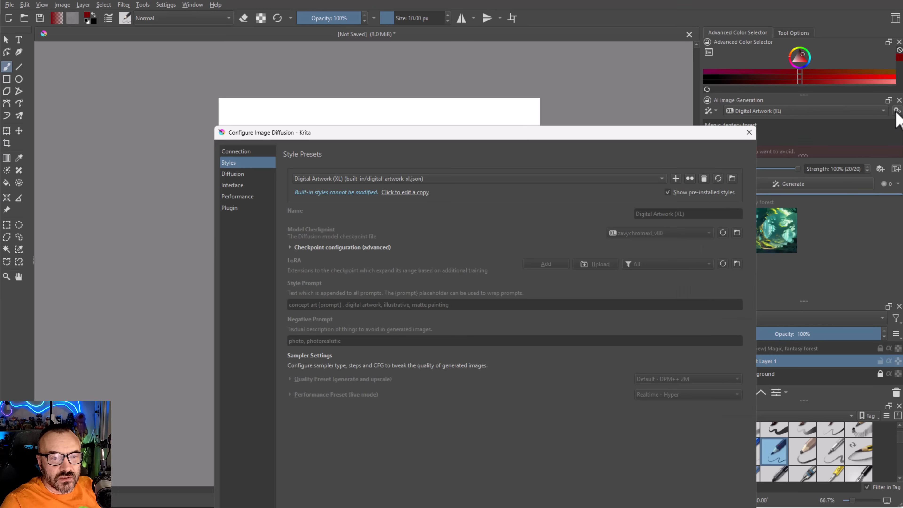
{"action": "left_click_drag", "start_coordinate": [462, 135], "coordinate": [463, 25]}
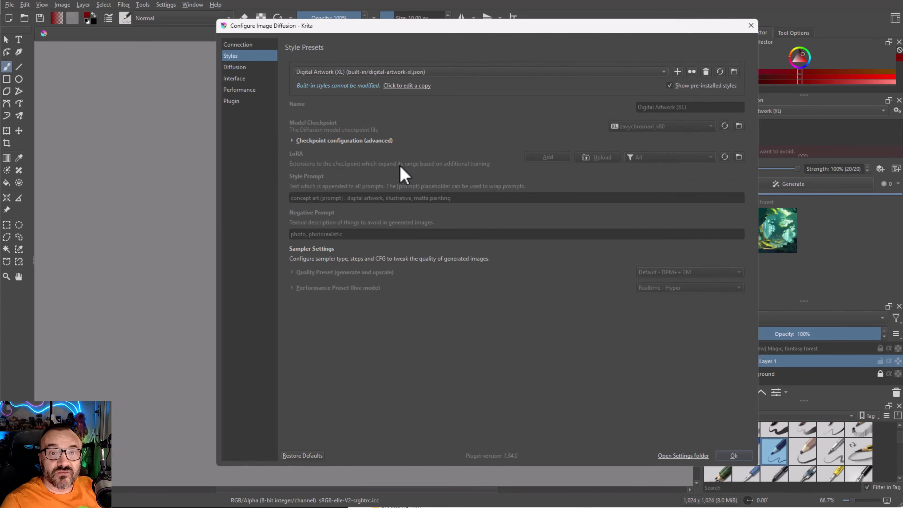
{"action": "left_click", "coordinate": [242, 44]}
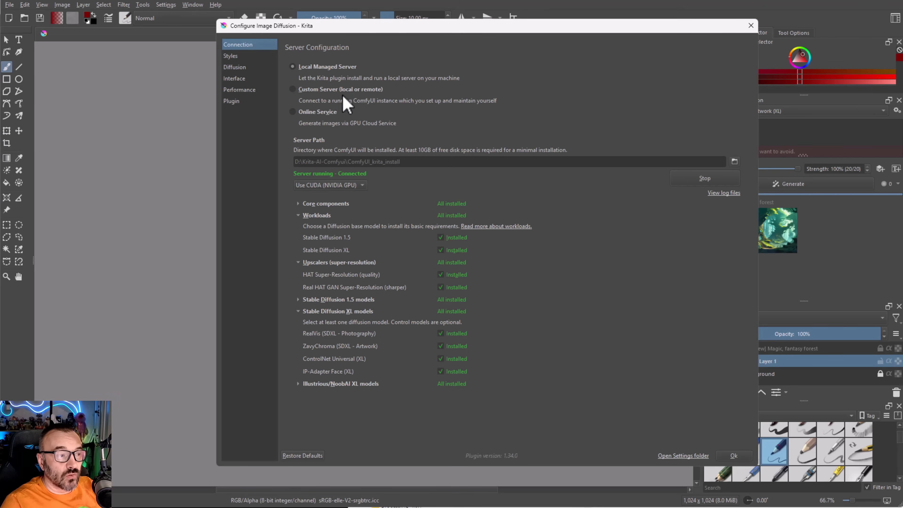
- Review the Custom Server and Online Service connection options, and return the selection to Local Managed Server
{"action": "left_click", "coordinate": [296, 91]}
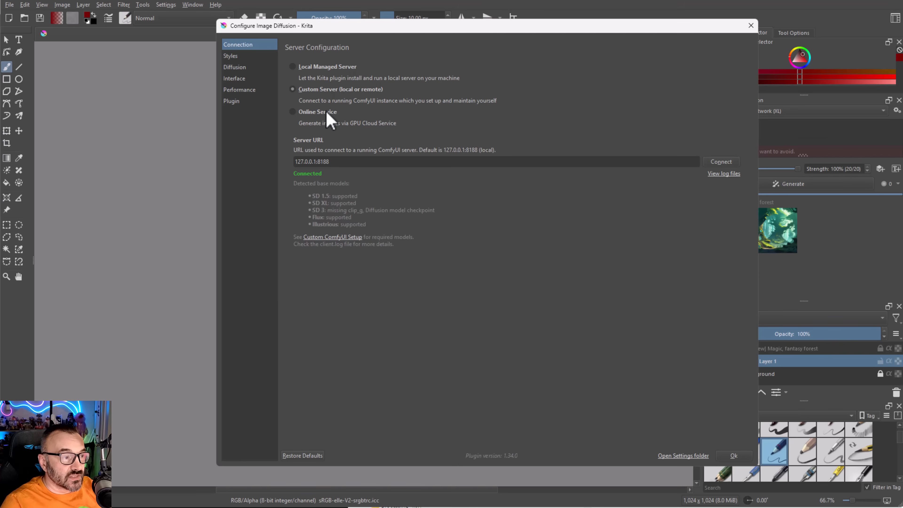
{"action": "left_click", "coordinate": [315, 112]}
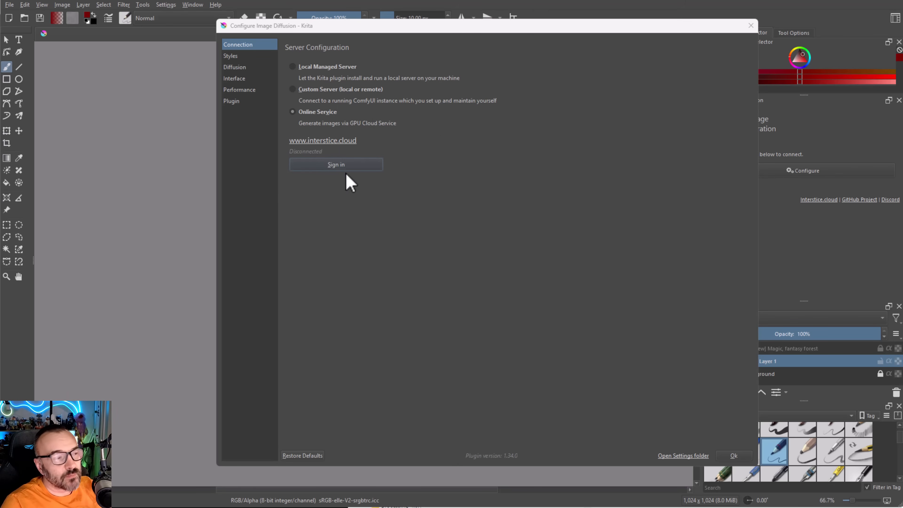
{"action": "left_click", "coordinate": [309, 68]}
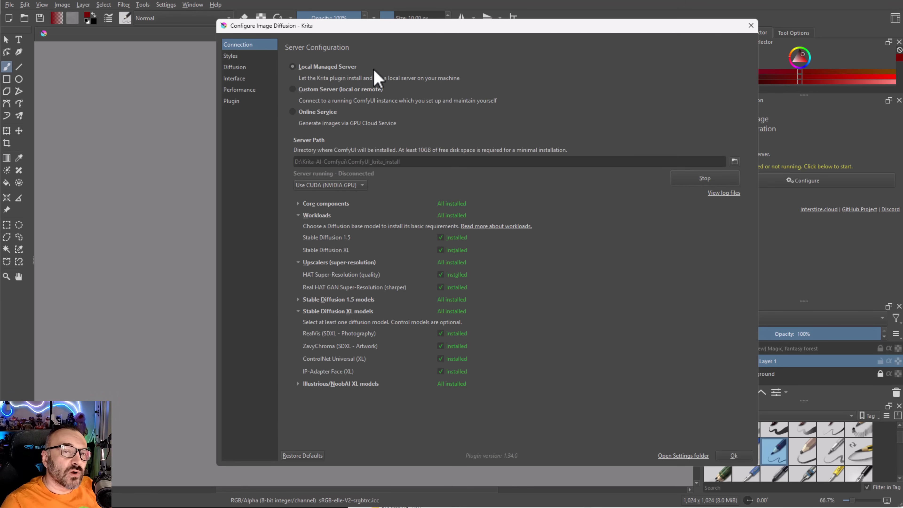
{"action": "left_click", "coordinate": [315, 89]}
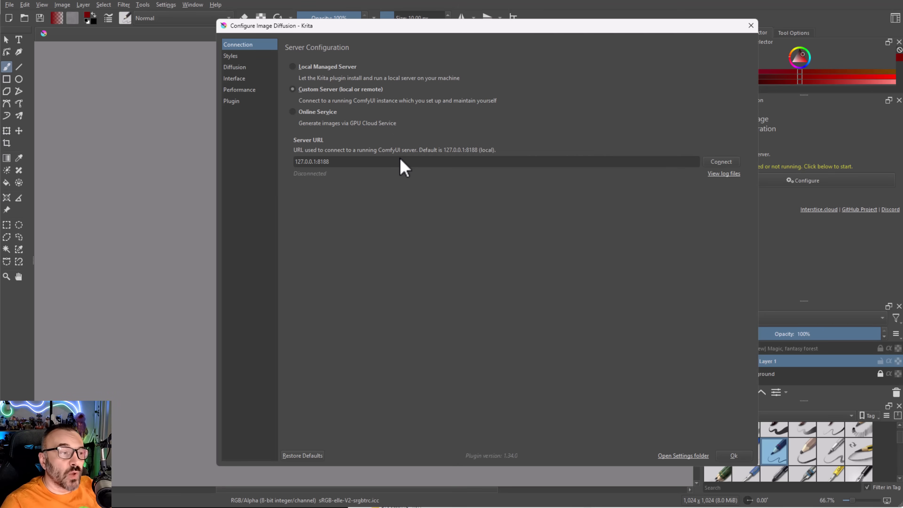
{"action": "left_click", "coordinate": [329, 68]}
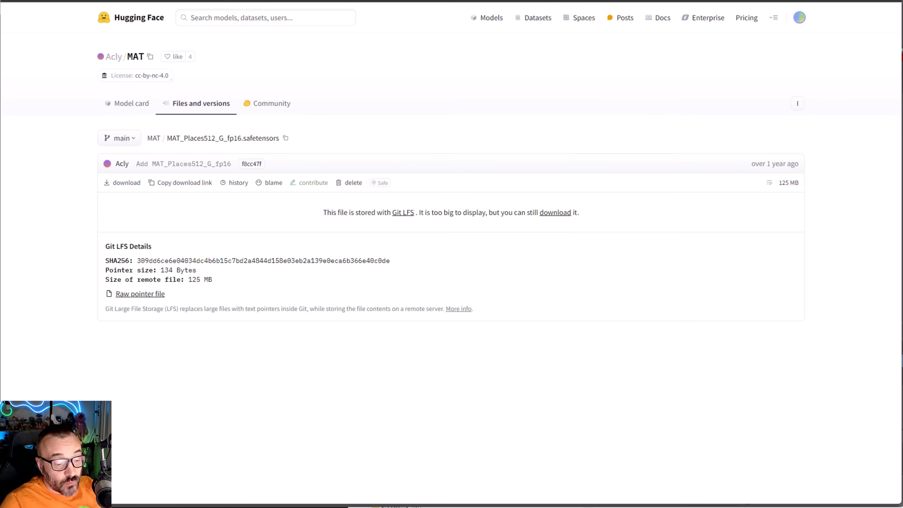
- Switch to File Explorer and examine the ComfyUI_krita_install folder, including both models folders and the checkpoints subfolder
{"action": "key", "text": "alt+Tab"}
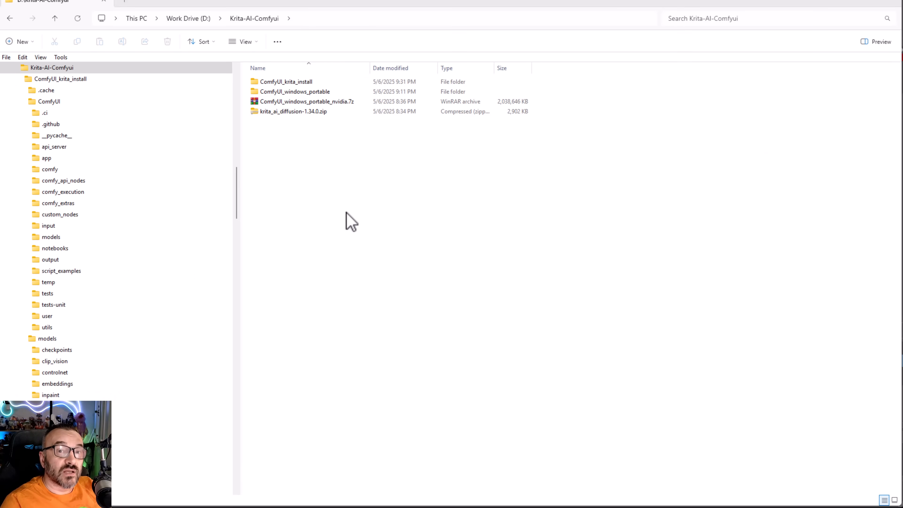
{"action": "left_click", "coordinate": [38, 69]}
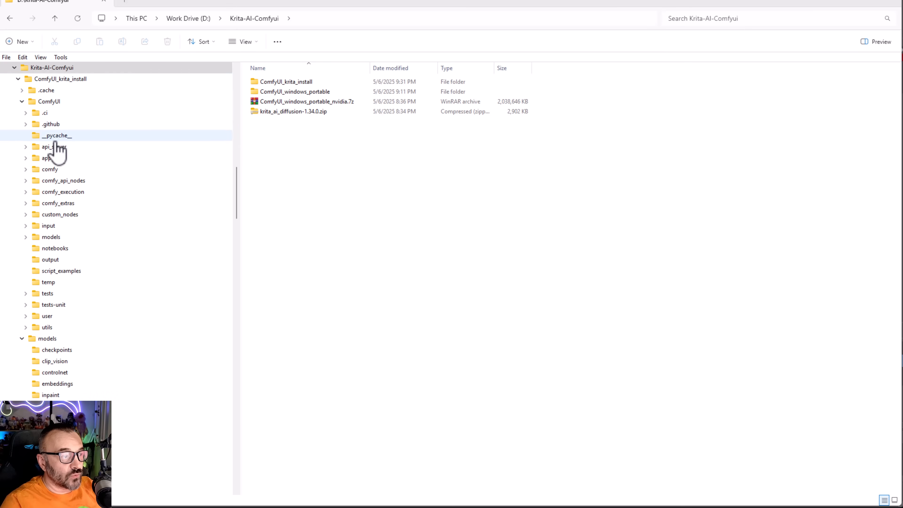
{"action": "left_click", "coordinate": [54, 102]}
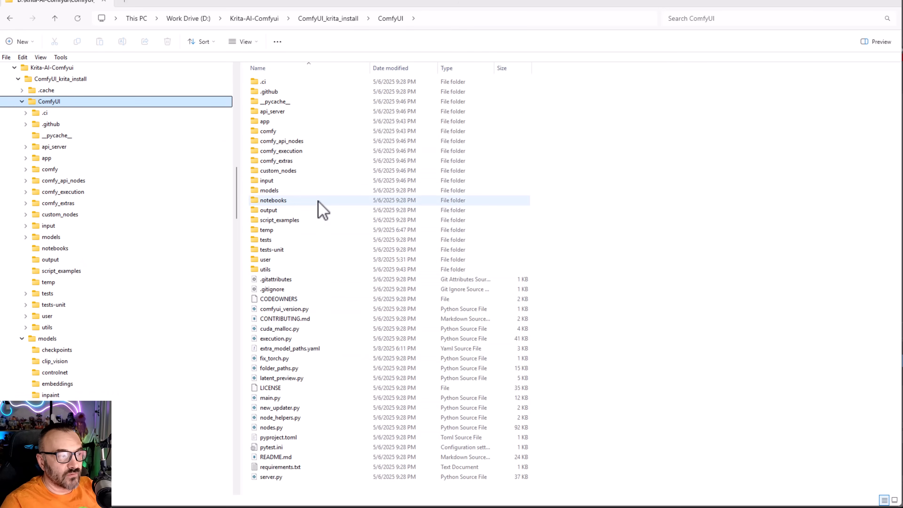
{"action": "left_click", "coordinate": [60, 80]}
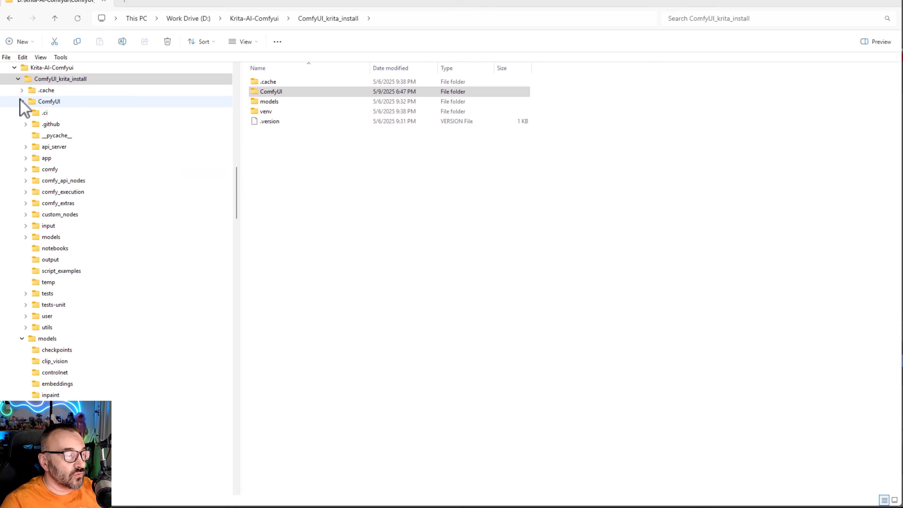
{"action": "left_click", "coordinate": [47, 237]}
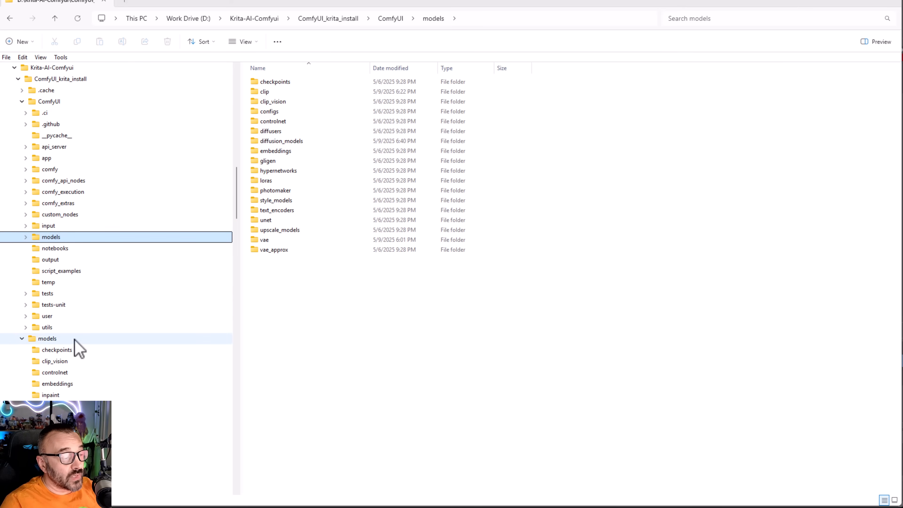
{"action": "left_click", "coordinate": [44, 340]}
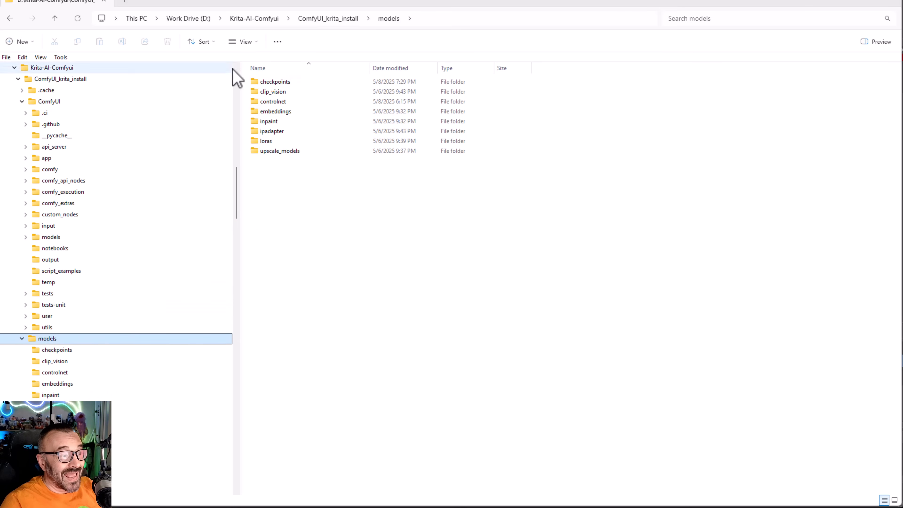
{"action": "left_click", "coordinate": [80, 350]}
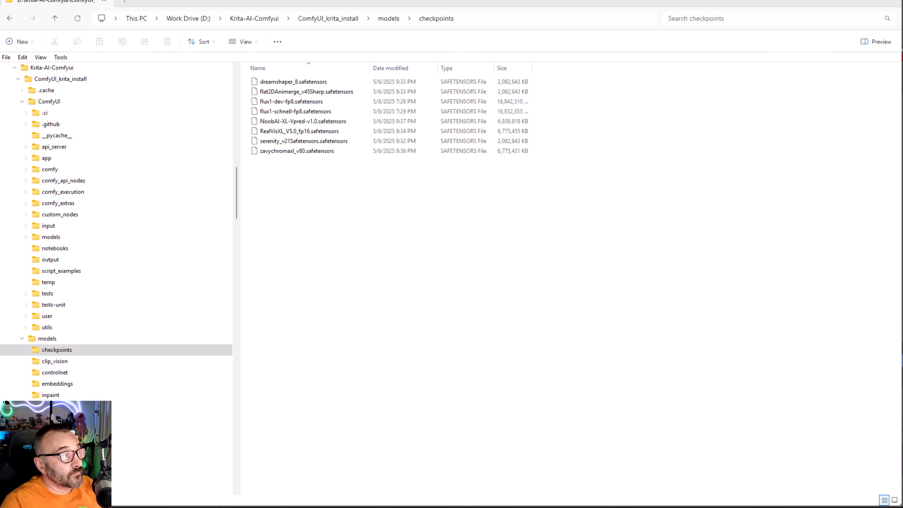
- Look through the ComfyUI repository on GitHub, and inspect the ComfyUI folders of the Krita-managed and Windows portable installs in File Explorer
{"action": "key", "text": "alt+Tab"}
{"action": "scroll", "coordinate": [583, 246], "scroll_direction": "down", "scroll_amount": 8}
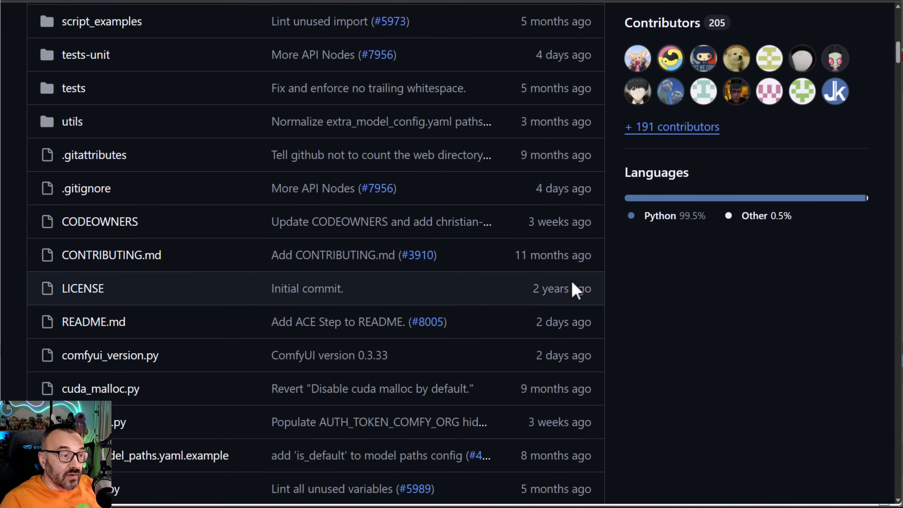
{"action": "scroll", "coordinate": [511, 305], "scroll_direction": "down", "scroll_amount": 10}
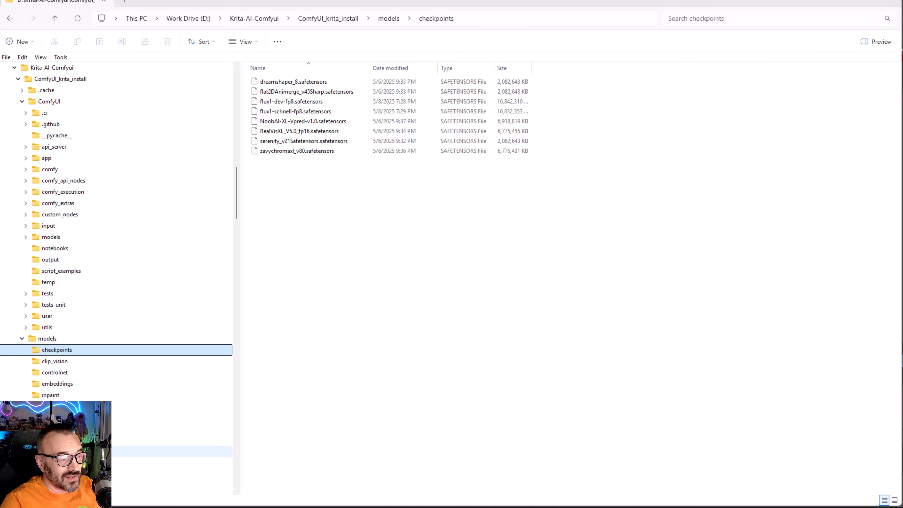
{"action": "left_click", "coordinate": [49, 102]}
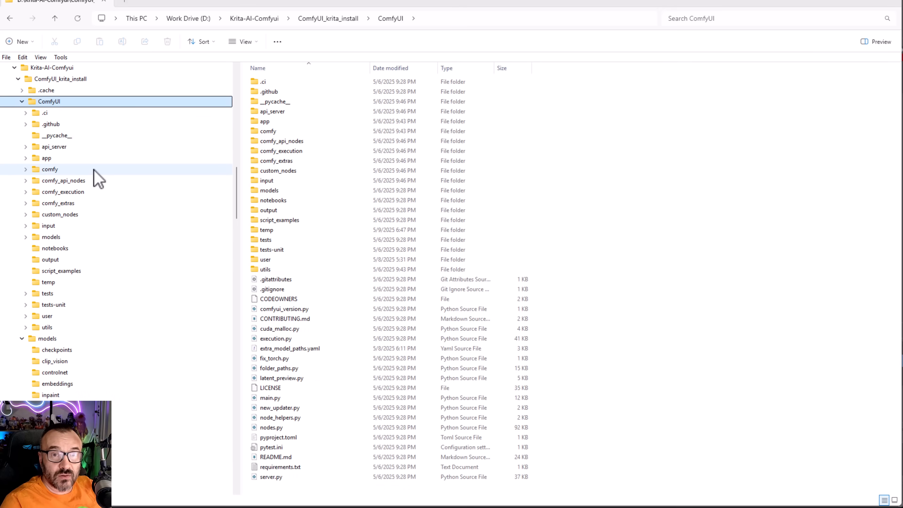
{"action": "left_click", "coordinate": [78, 463]}
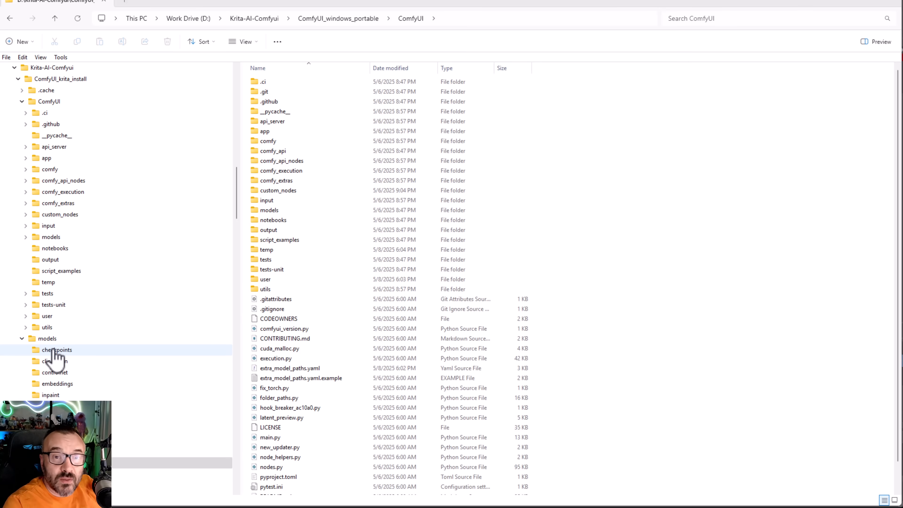
- Examine the krita-managed block and its base_path in extra_model_paths.yaml in Visual Studio Code, and return to the connection settings in Krita
{"action": "key", "text": "alt+Tab"}
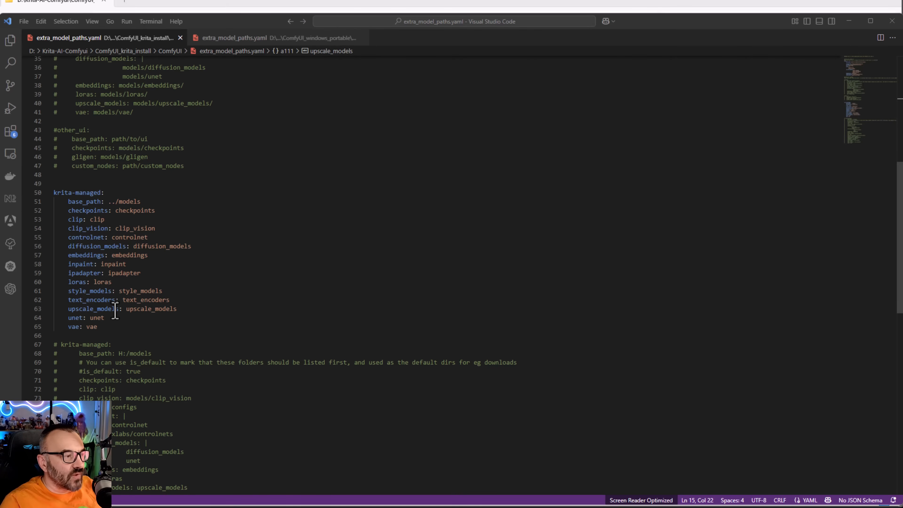
{"action": "scroll", "coordinate": [314, 85], "scroll_direction": "down", "scroll_amount": 1}
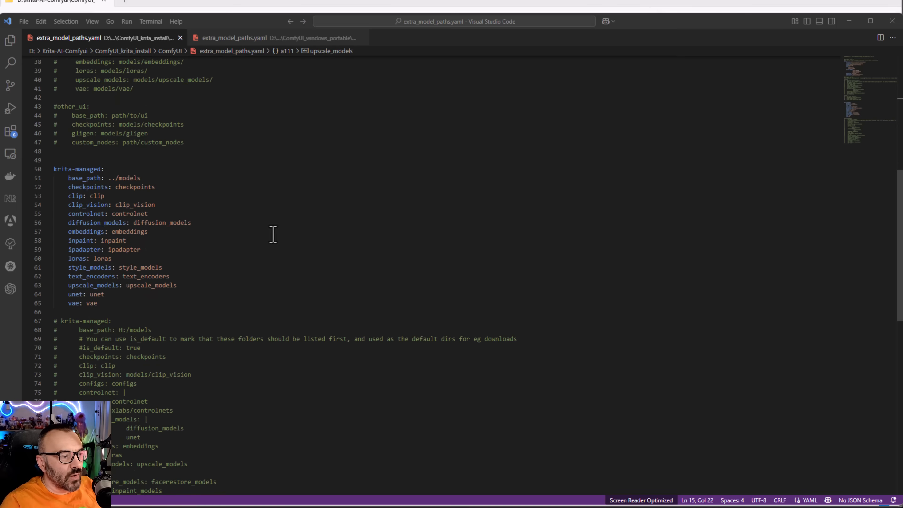
{"action": "left_click_drag", "start_coordinate": [105, 294], "coordinate": [16, 147]}
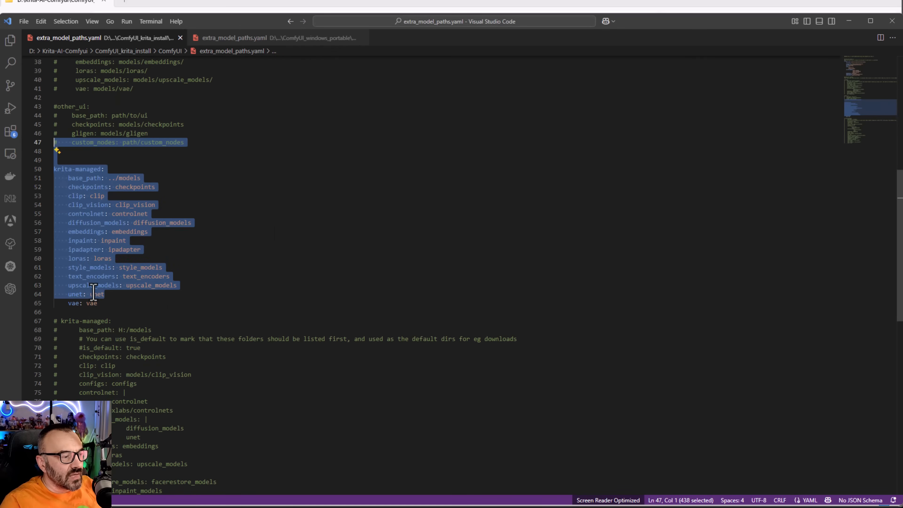
{"action": "left_click_drag", "start_coordinate": [118, 303], "coordinate": [27, 162]}
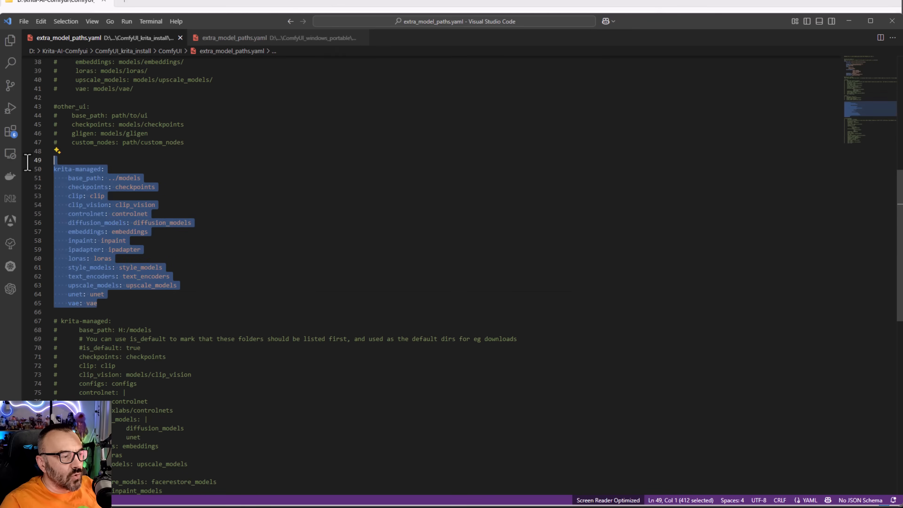
{"action": "left_click", "coordinate": [112, 178]}
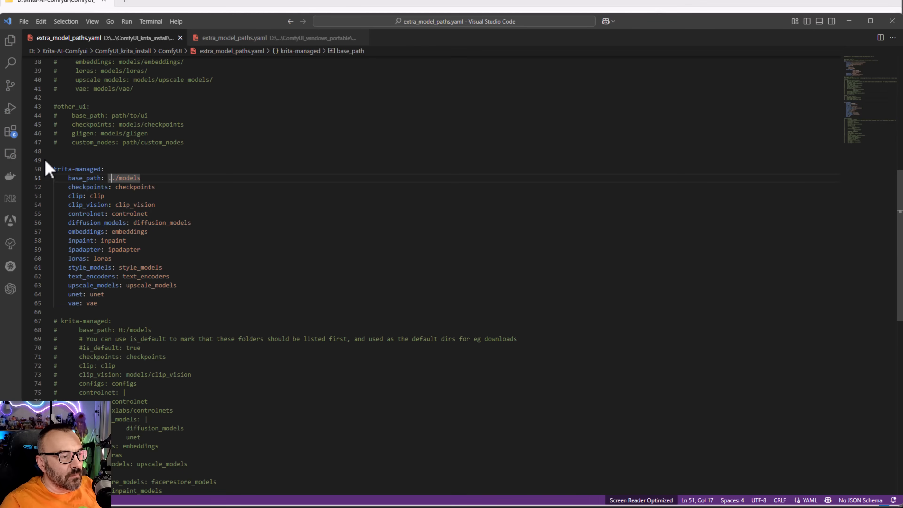
{"action": "left_click", "coordinate": [119, 178]}
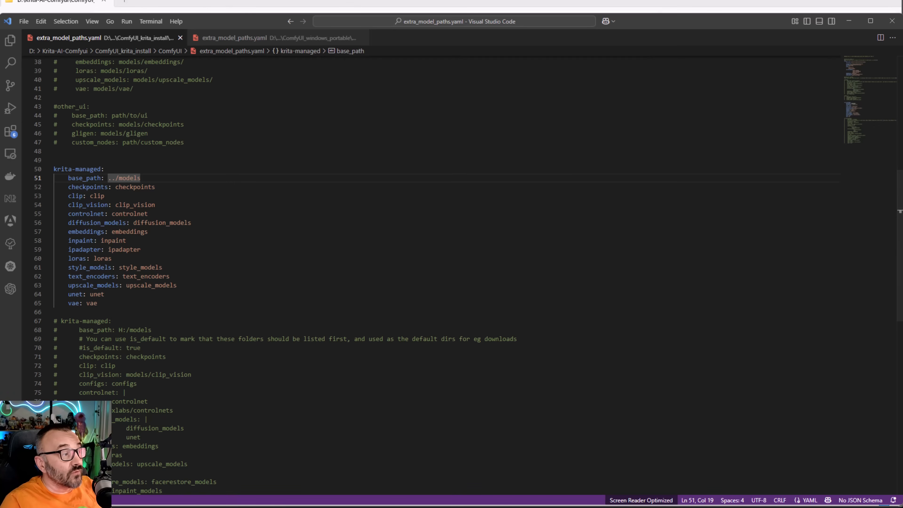
{"action": "key", "text": "alt+Tab"}
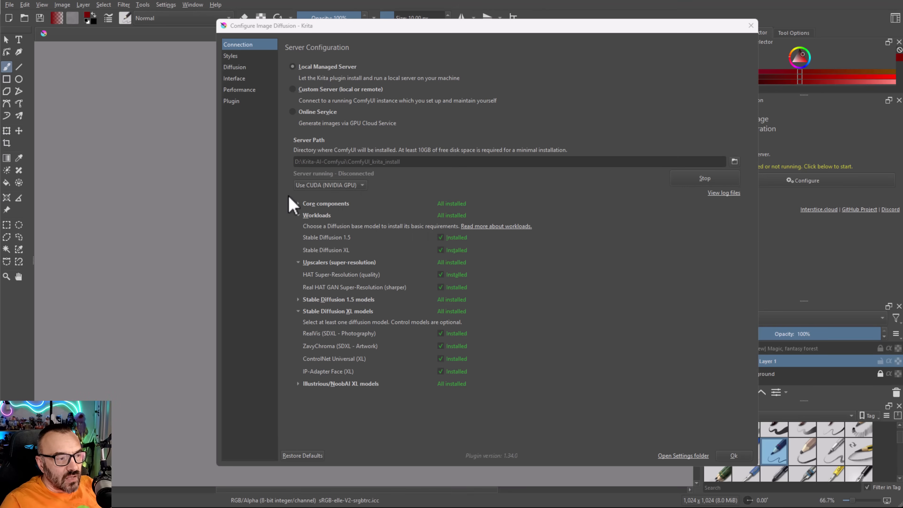
- Expand the Core components list in the server settings and examine the installed components and Illustrious/NoobAI XL models entry
{"action": "left_click", "coordinate": [300, 205]}
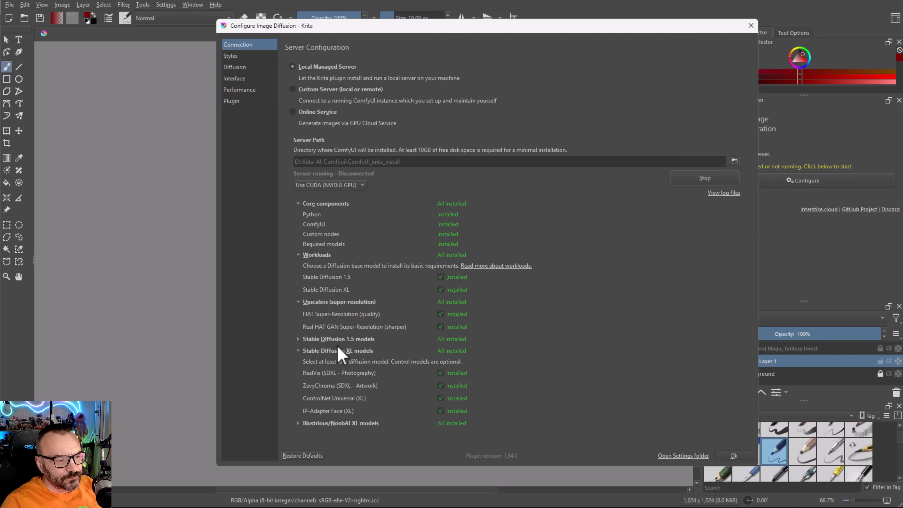
{"action": "left_click", "coordinate": [304, 424]}
{"action": "left_click", "coordinate": [308, 424]}
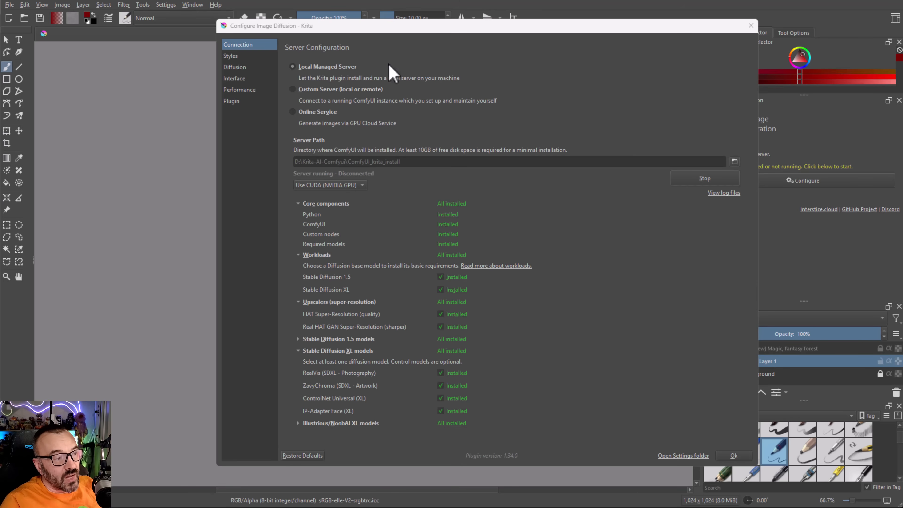
- In the Styles settings, view the built-in Flux preset and return the selection to Digital Artwork (XL)
{"action": "left_click", "coordinate": [232, 57]}
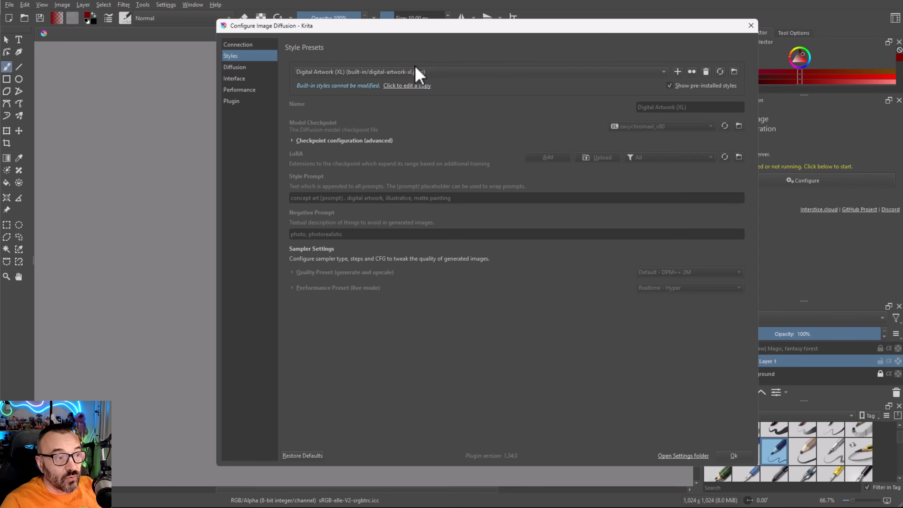
{"action": "left_click", "coordinate": [524, 72]}
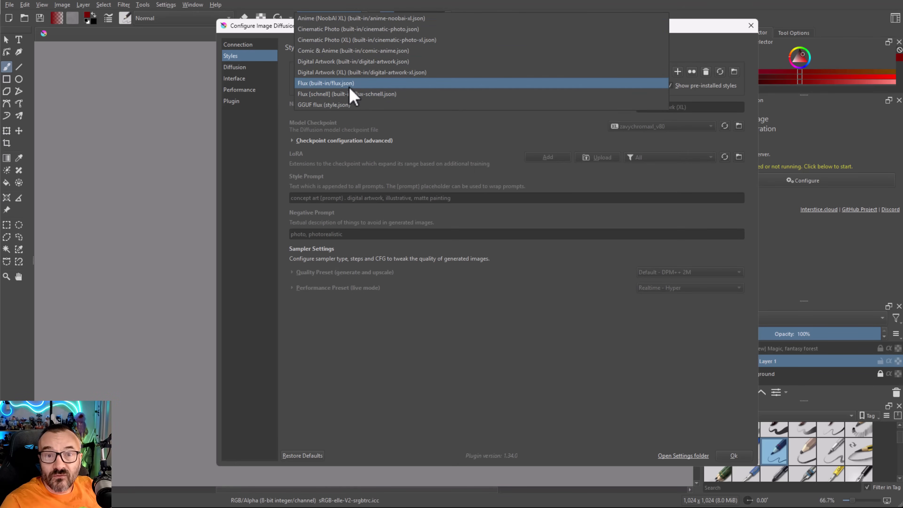
{"action": "left_click", "coordinate": [350, 88]}
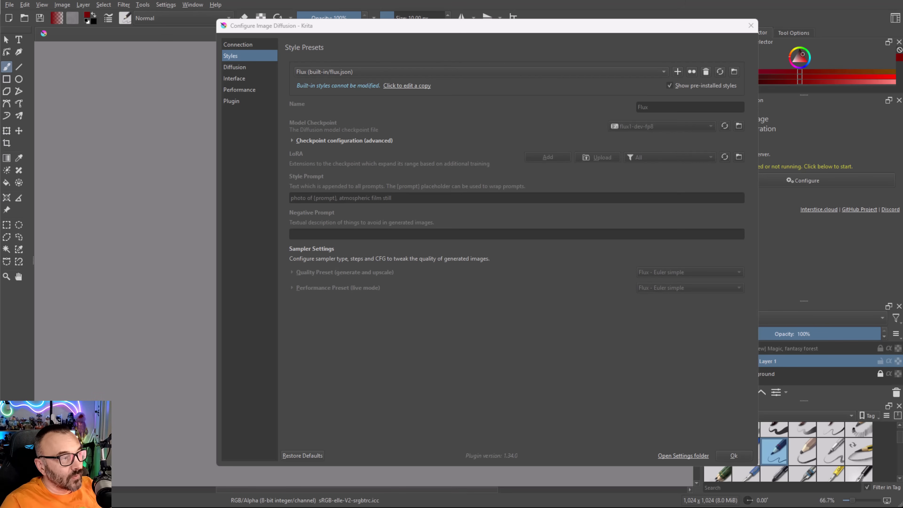
{"action": "left_click", "coordinate": [501, 73]}
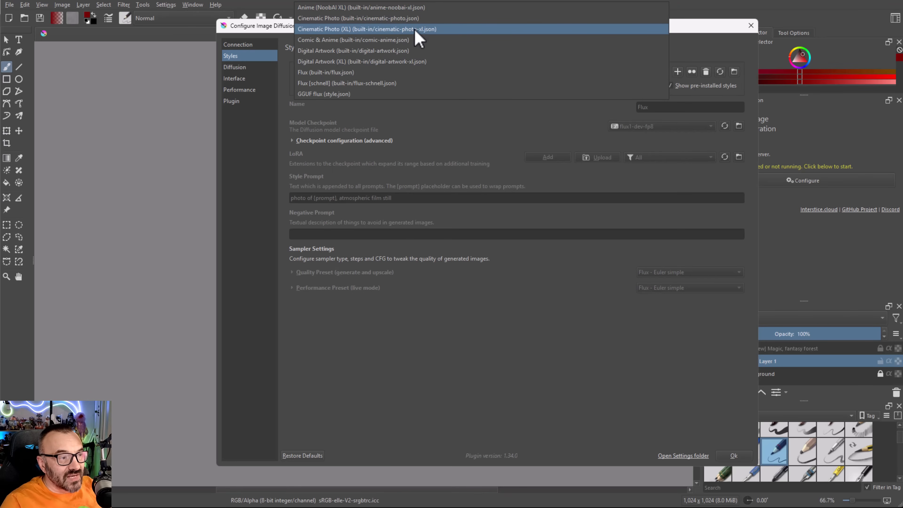
{"action": "left_click", "coordinate": [409, 72]}
{"action": "scroll", "coordinate": [409, 72], "scroll_direction": "up", "scroll_amount": 1}
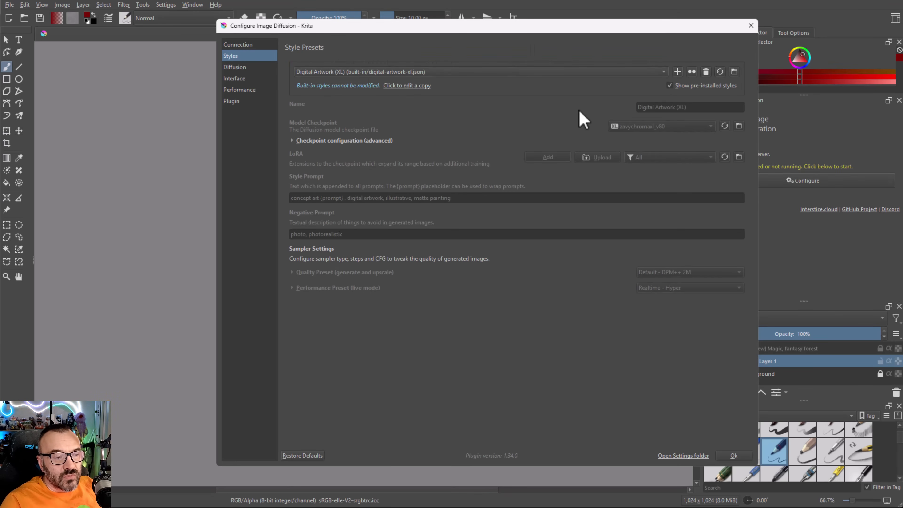
- Move the settings dialog away from the AI Image Generation docker and look through the available style presets without changing the selection
{"action": "left_click_drag", "start_coordinate": [591, 29], "coordinate": [297, 21]}
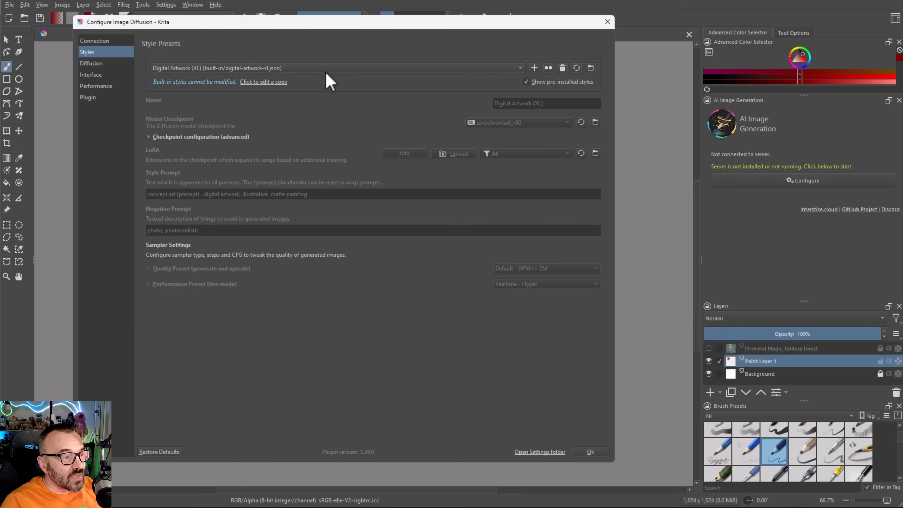
{"action": "left_click", "coordinate": [435, 69]}
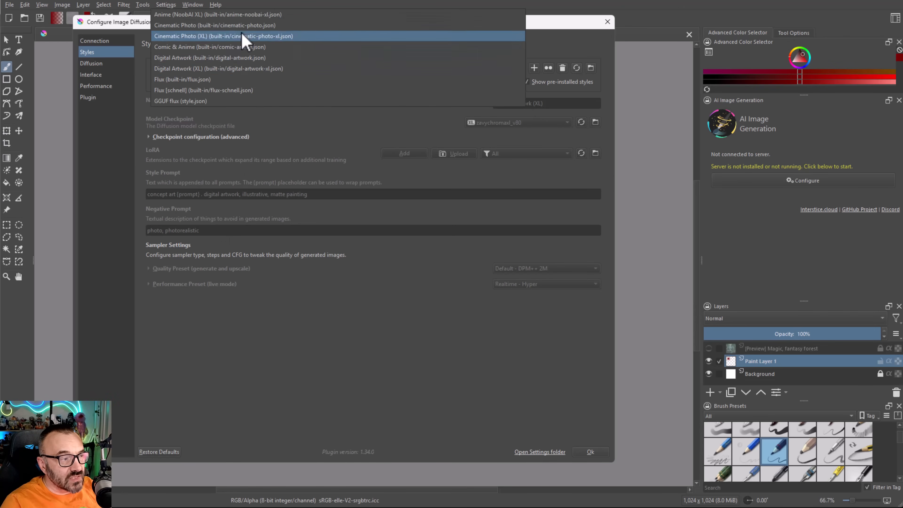
{"action": "left_click", "coordinate": [363, 130]}
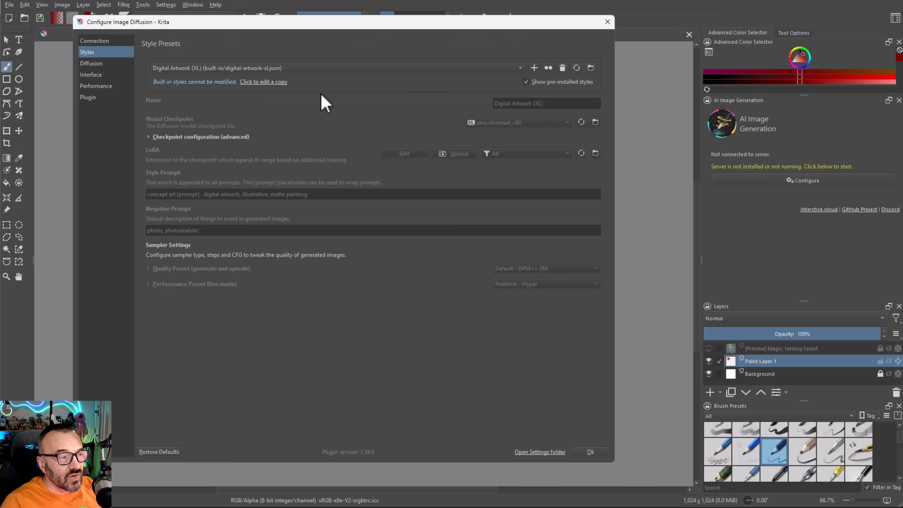
{"action": "left_click", "coordinate": [339, 70]}
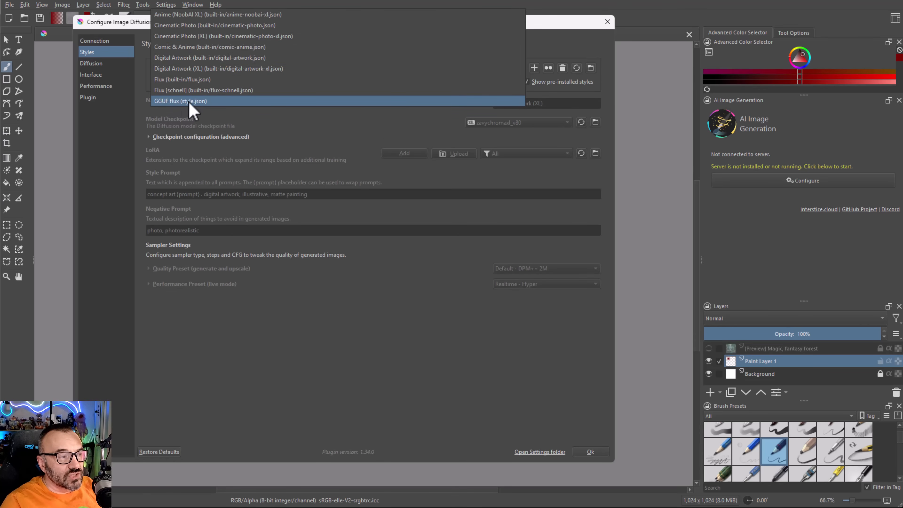
{"action": "left_click", "coordinate": [310, 136]}
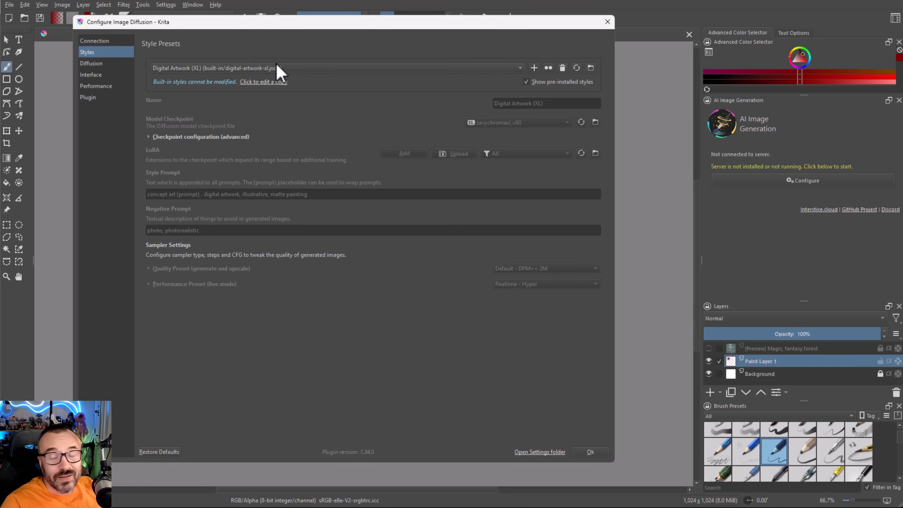
- Open the Diffusion settings, and switch to the browser to look through the Interstice home page
{"action": "left_click", "coordinate": [94, 65]}
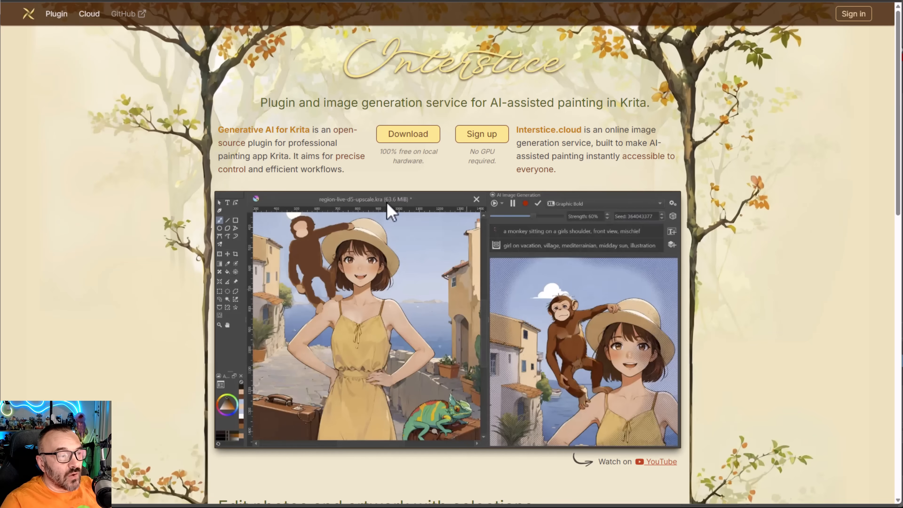
{"action": "scroll", "coordinate": [208, 232], "scroll_direction": "down", "scroll_amount": 15}
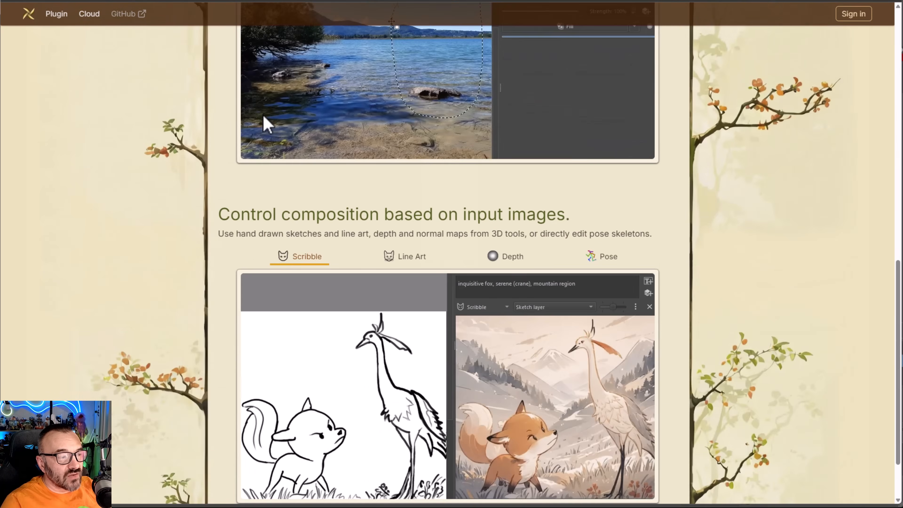
{"action": "scroll", "coordinate": [273, 133], "scroll_direction": "up", "scroll_amount": 15}
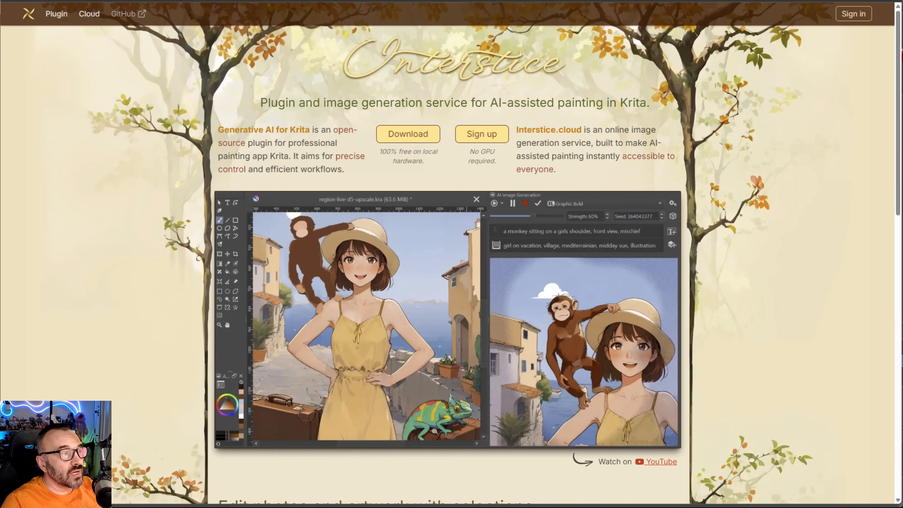
- Open the Krita AI Handbook and look through the Plugin Installation guide
{"action": "left_click", "coordinate": [120, 1]}
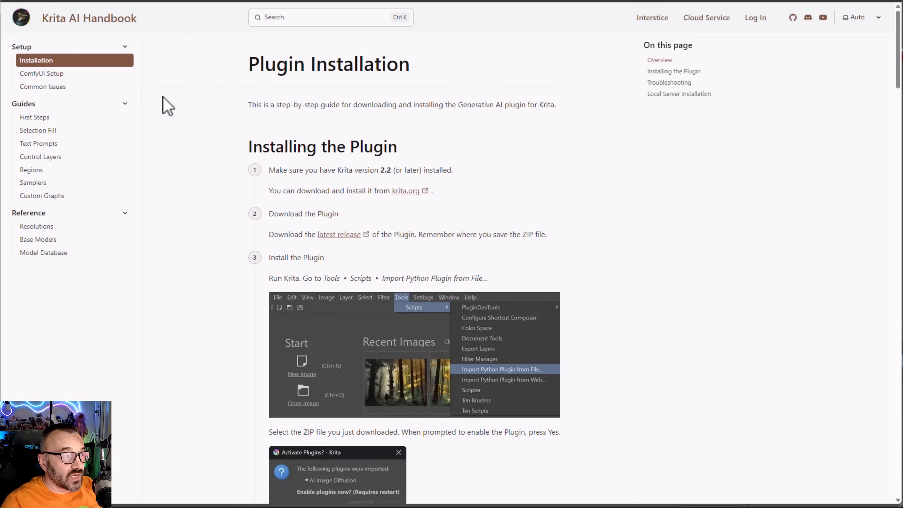
{"action": "scroll", "coordinate": [460, 249], "scroll_direction": "down", "scroll_amount": 15}
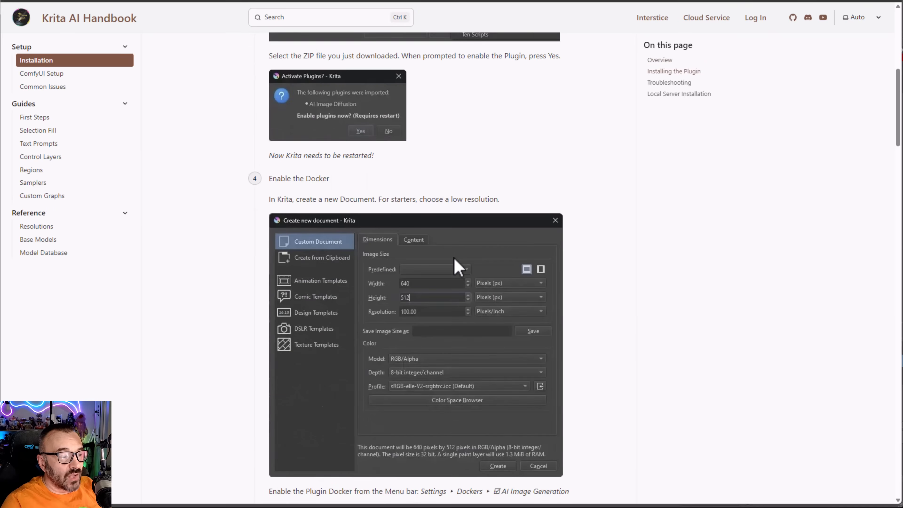
{"action": "scroll", "coordinate": [457, 265], "scroll_direction": "down", "scroll_amount": 12}
{"action": "scroll", "coordinate": [458, 265], "scroll_direction": "up", "scroll_amount": 18}
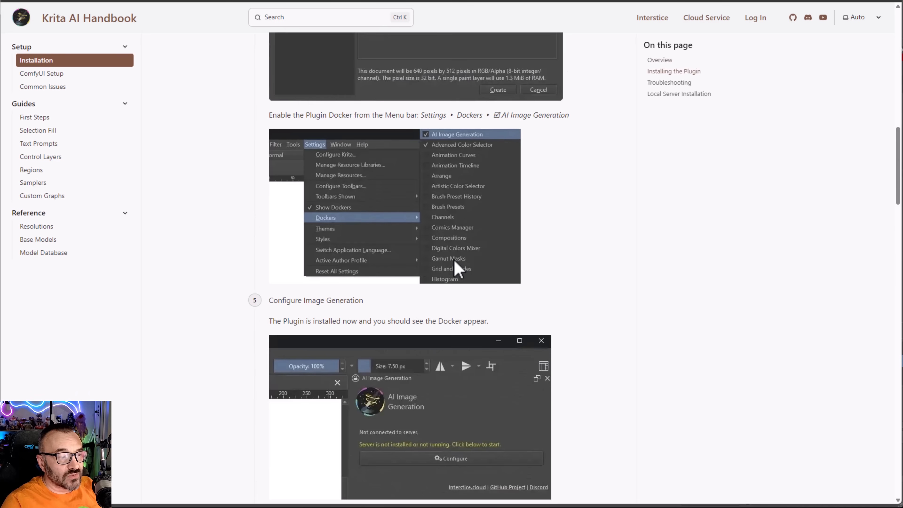
{"action": "scroll", "coordinate": [459, 269], "scroll_direction": "up", "scroll_amount": 10}
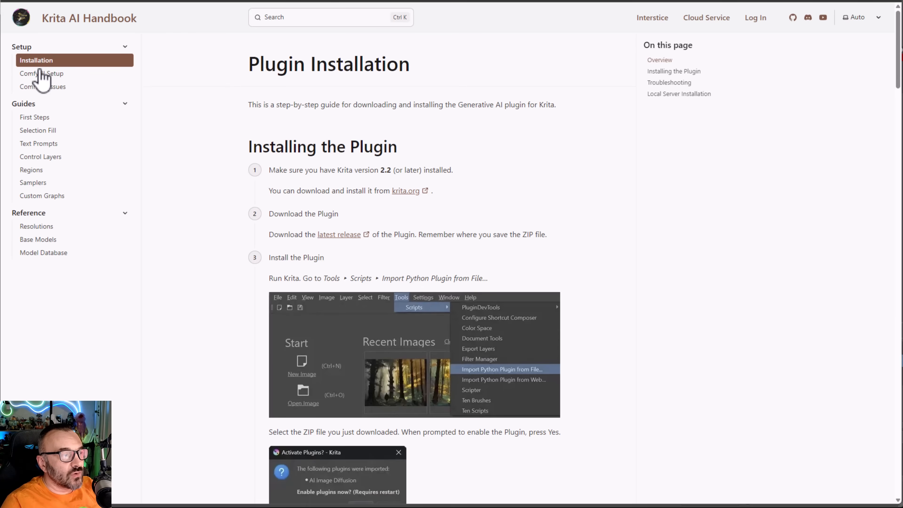
- Read the handbook's ComfyUI Setup requirements and the Common Issues page, including its log files section
{"action": "left_click", "coordinate": [46, 77]}
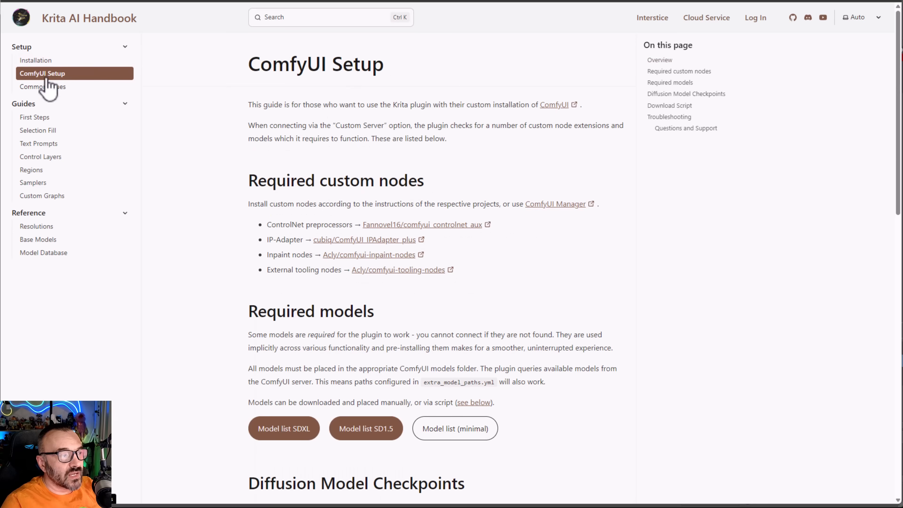
{"action": "scroll", "coordinate": [522, 270], "scroll_direction": "down", "scroll_amount": 1}
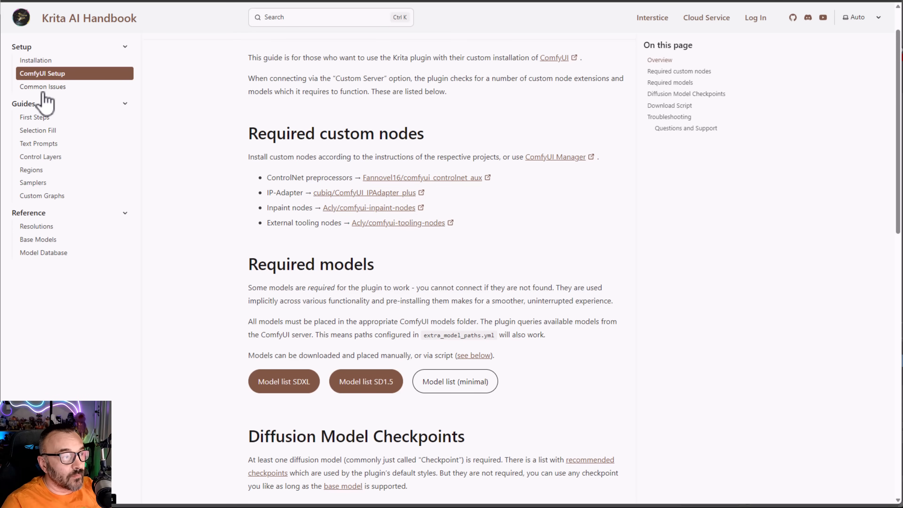
{"action": "left_click", "coordinate": [59, 87]}
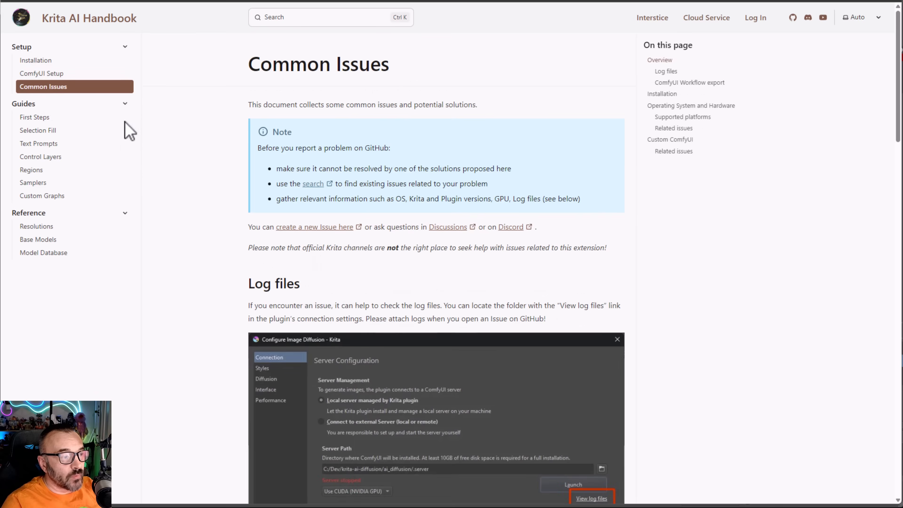
{"action": "scroll", "coordinate": [372, 195], "scroll_direction": "down", "scroll_amount": 5}
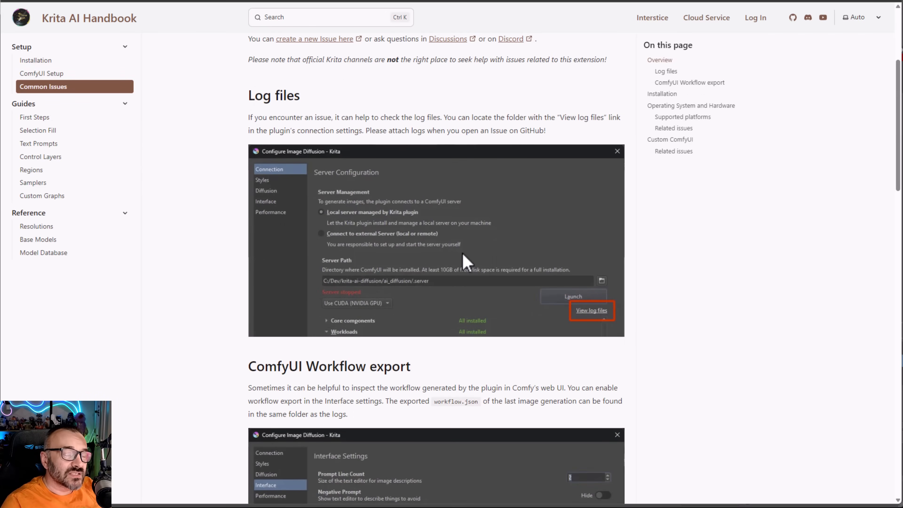
{"action": "scroll", "coordinate": [463, 252], "scroll_direction": "up", "scroll_amount": 5}
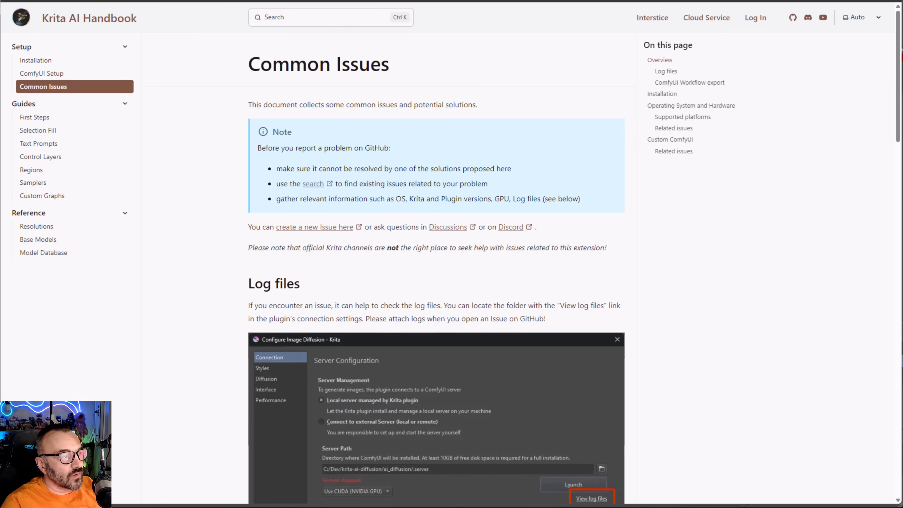
- View the handbook's First Steps and Selection Fill guides, and switch back to the Diffusion settings in Krita
{"action": "left_click", "coordinate": [28, 117]}
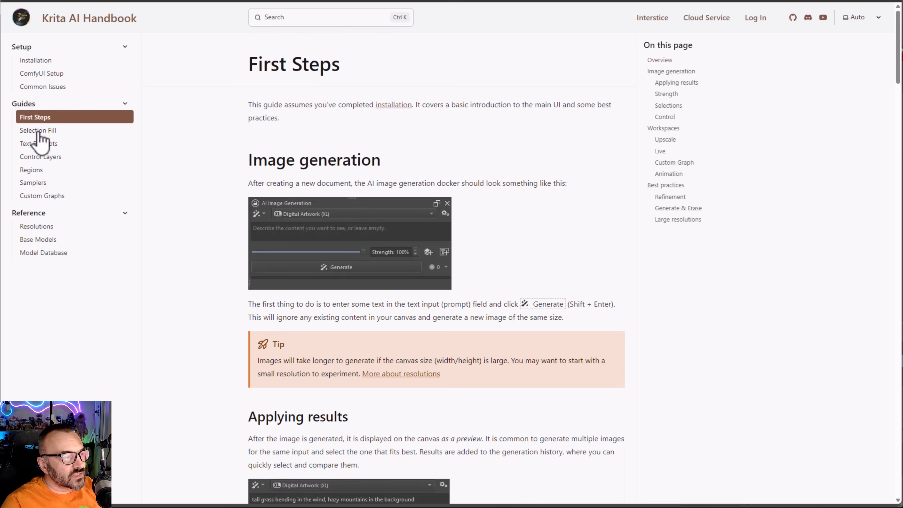
{"action": "left_click", "coordinate": [36, 130]}
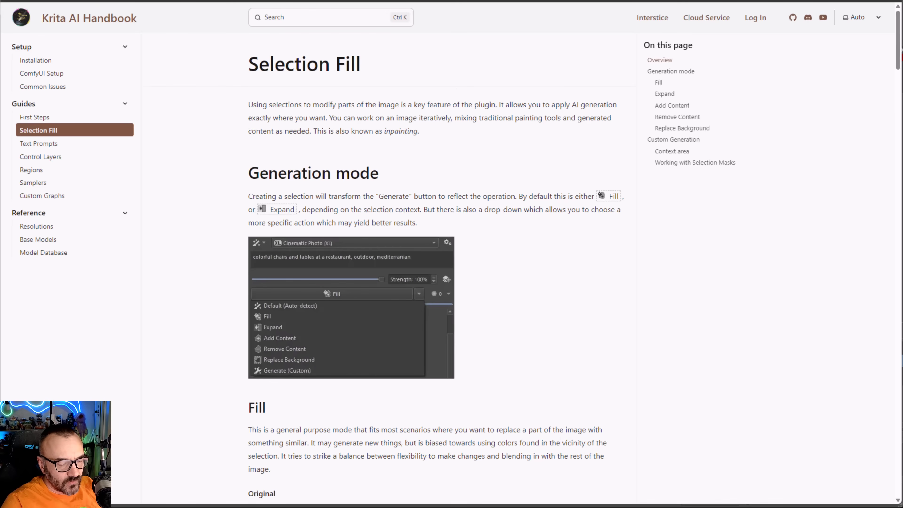
{"action": "key", "text": "alt+Tab"}
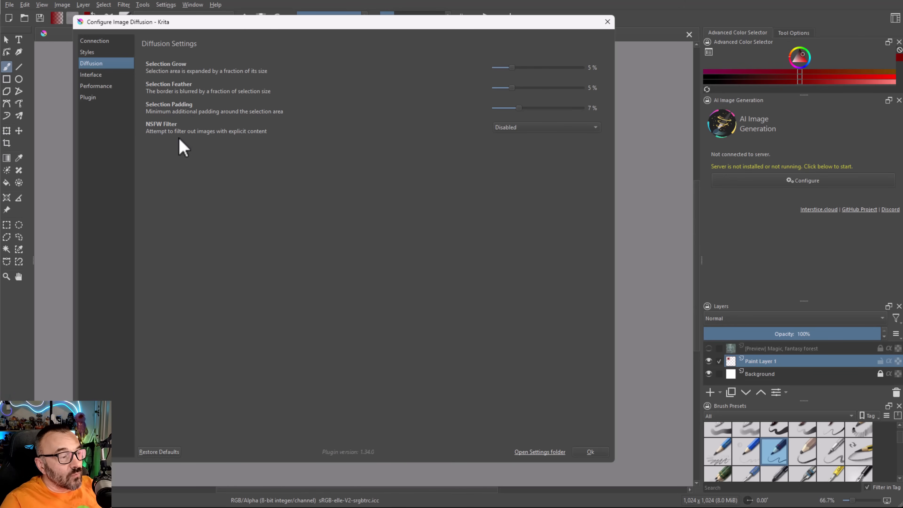
- Review the plugin's Interface settings and look through the Prompt Translation languages, leaving the option at Disabled
{"action": "left_click", "coordinate": [92, 75]}
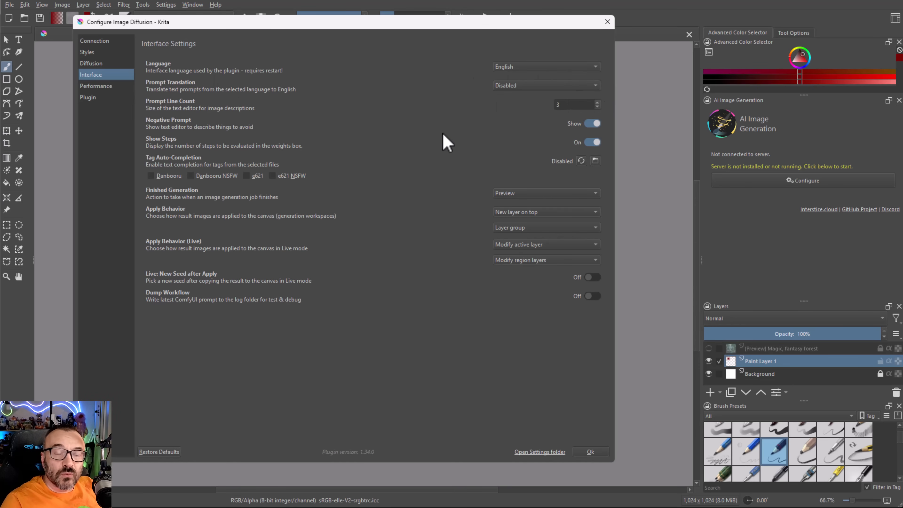
{"action": "left_click", "coordinate": [558, 86]}
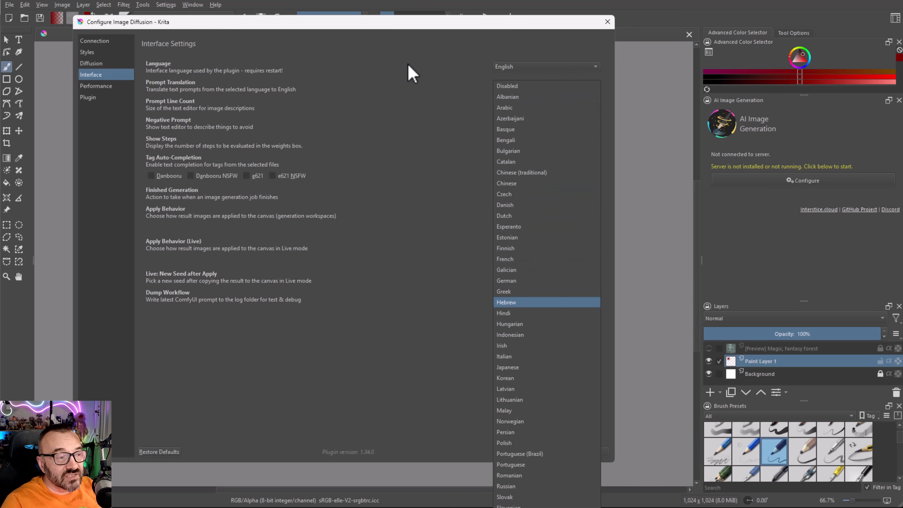
{"action": "left_click", "coordinate": [373, 77]}
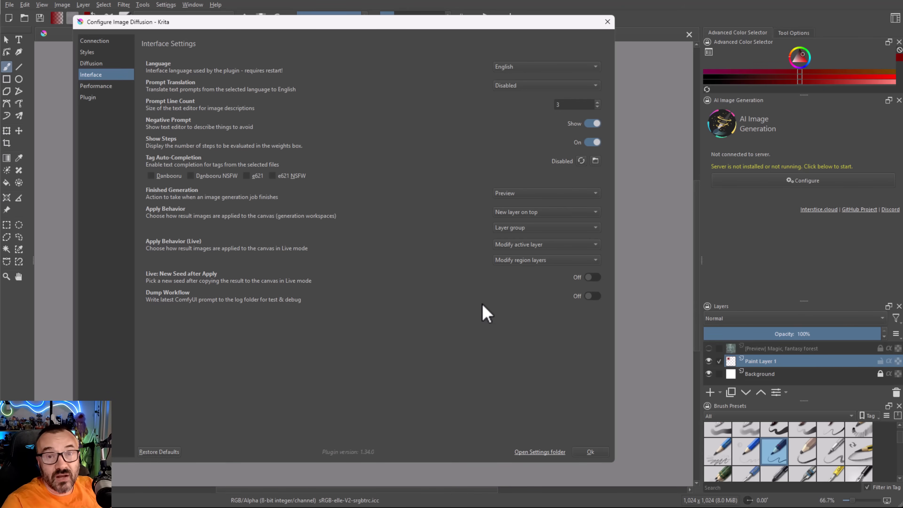
- Review the Performance settings and the Plugin information and updates, and return to the Styles settings
{"action": "left_click", "coordinate": [103, 86]}
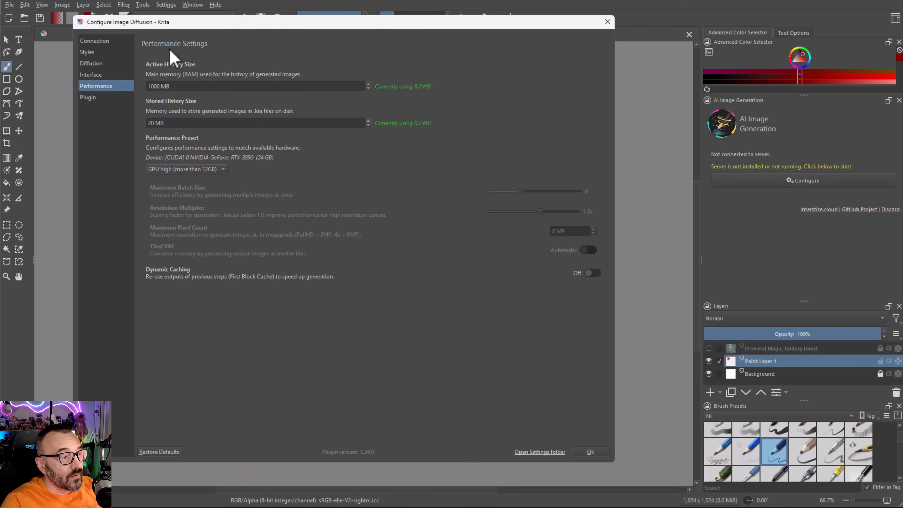
{"action": "left_click", "coordinate": [88, 100]}
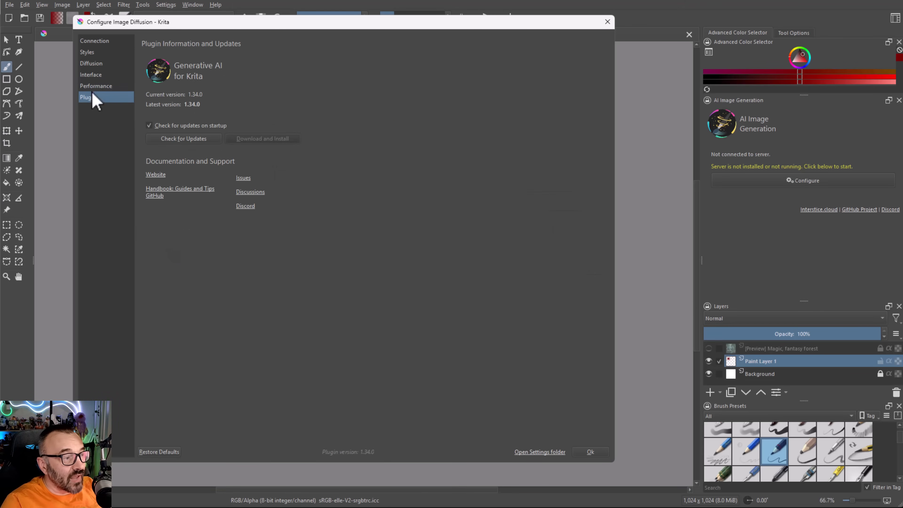
{"action": "left_click", "coordinate": [92, 55]}
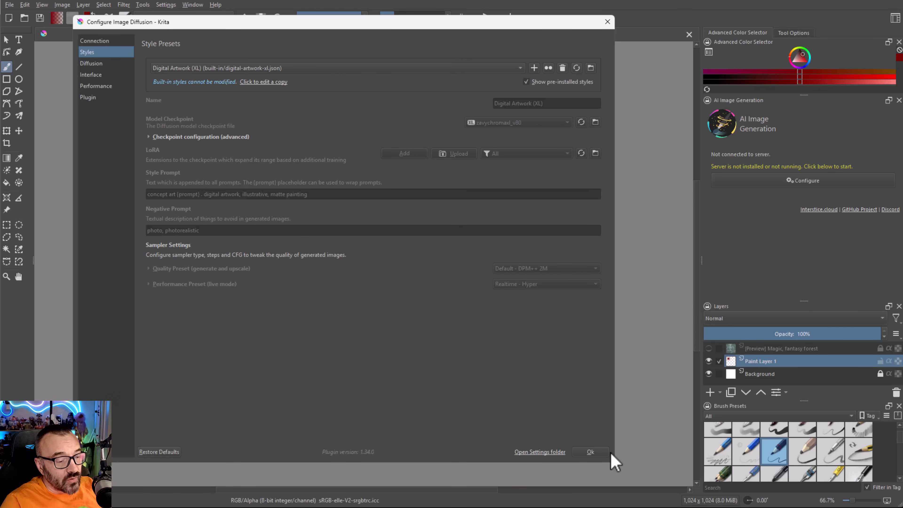
- Confirm and close the Configure Image Diffusion dialog, and select the Background layer
{"action": "left_click", "coordinate": [601, 453]}
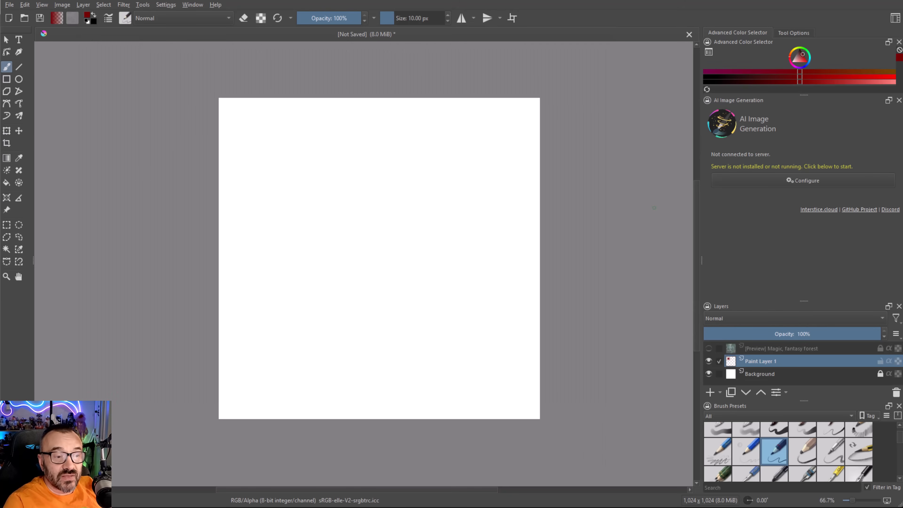
{"action": "left_click", "coordinate": [777, 376]}
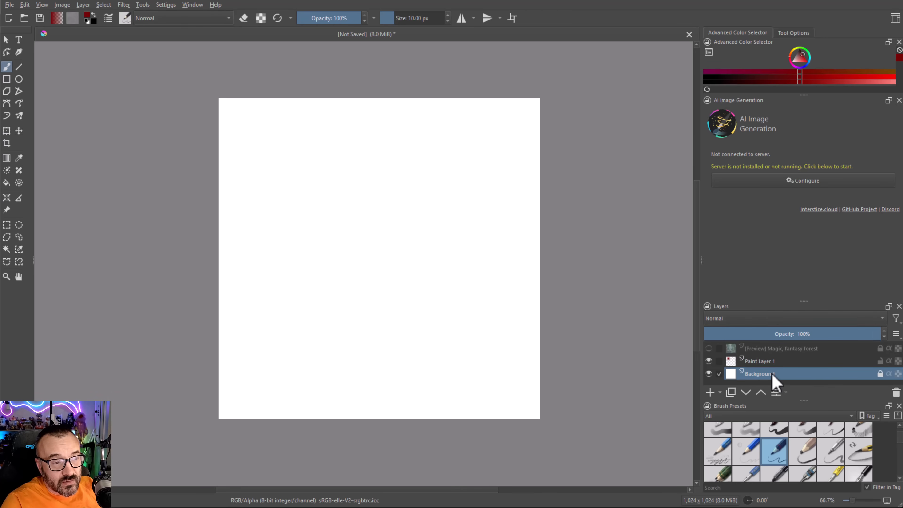
- Select Paint Layer 1 and delete it from the layer stack
{"action": "left_click", "coordinate": [776, 360]}
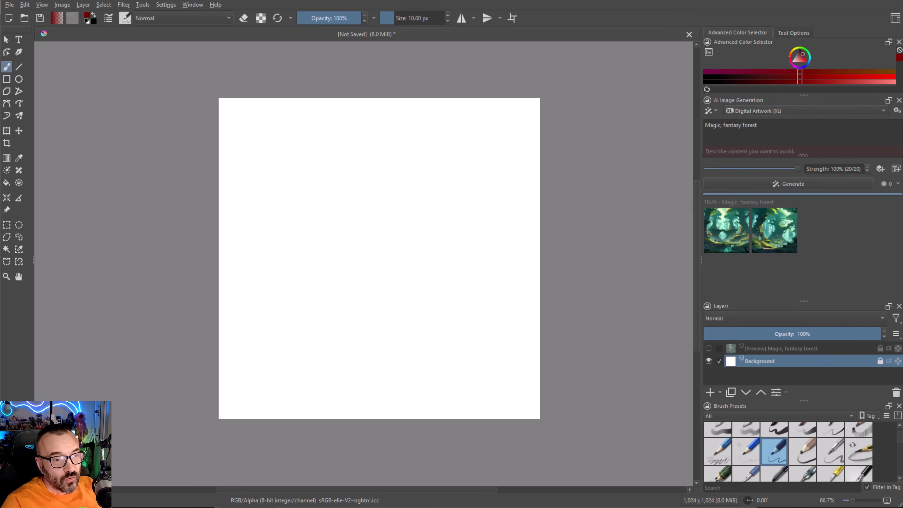
- Stop the local managed server in the plugin's Connection settings and close the configuration dialog
{"action": "left_click", "coordinate": [897, 111]}
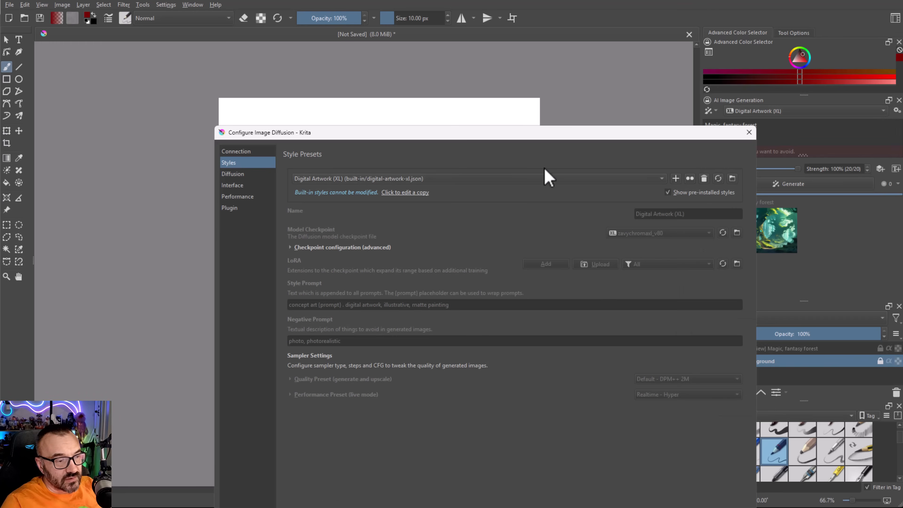
{"action": "left_click_drag", "start_coordinate": [564, 131], "coordinate": [524, 18]}
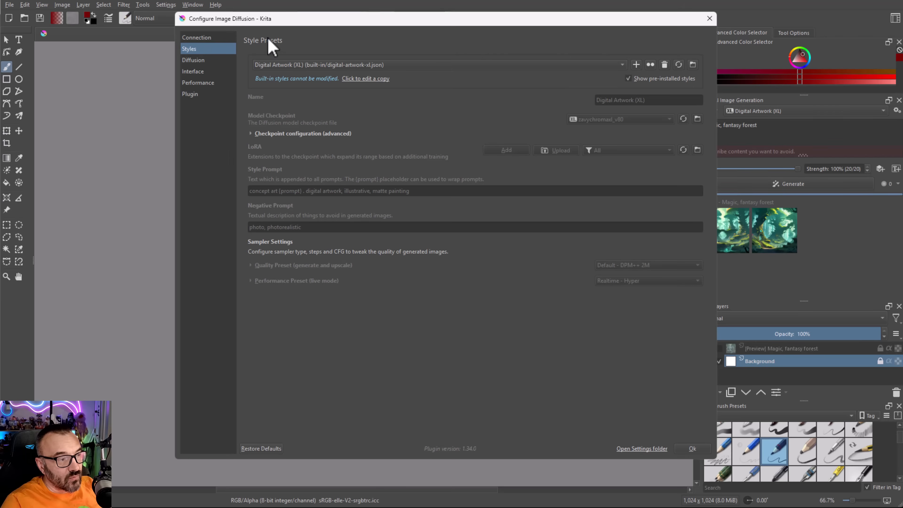
{"action": "left_click", "coordinate": [206, 38]}
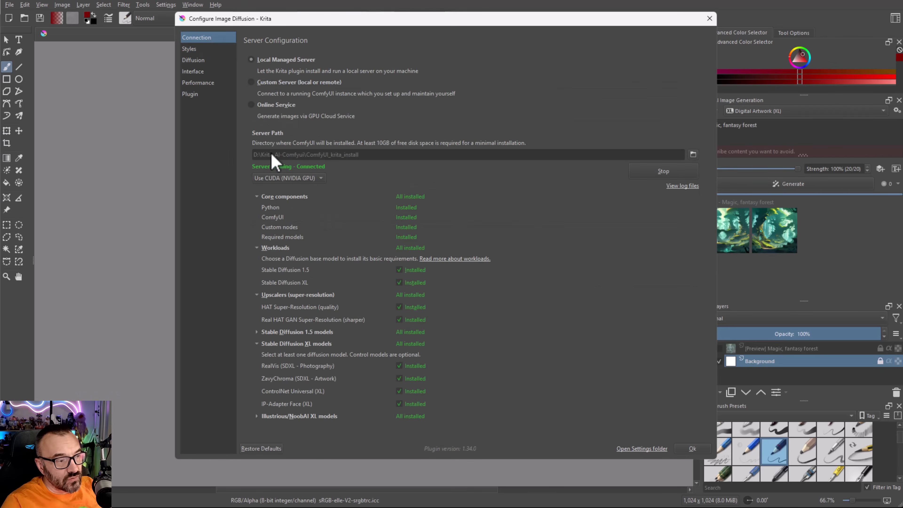
{"action": "left_click", "coordinate": [683, 175]}
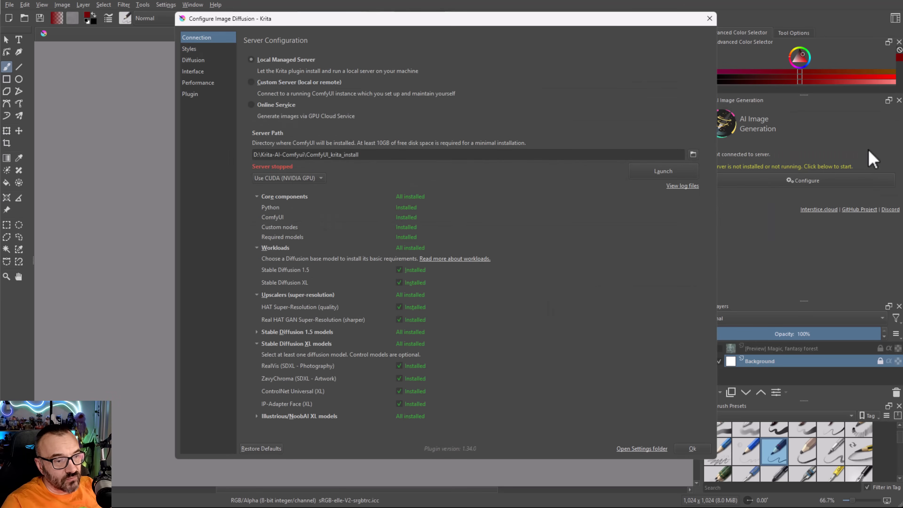
{"action": "key", "text": "Escape"}
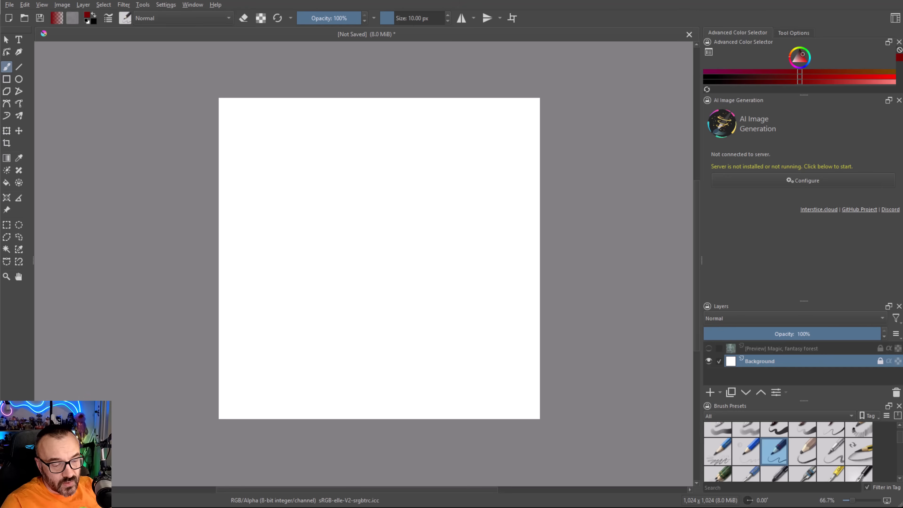
- Try to connect the plugin to a custom ComfyUI server at 127.0.0.1:8188
{"action": "left_click", "coordinate": [803, 180]}
{"action": "left_click", "coordinate": [253, 81]}
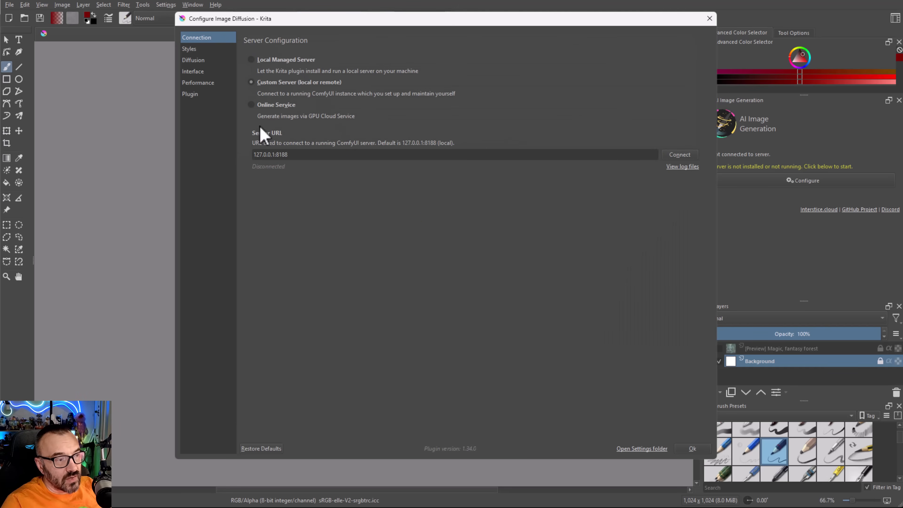
{"action": "left_click", "coordinate": [680, 155]}
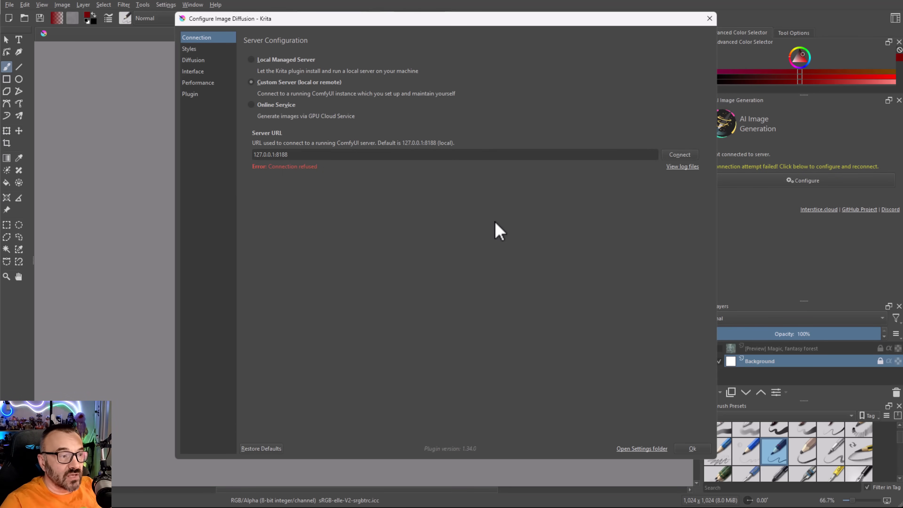
- Switch the connection back to Local Managed Server, launch the server and confirm the configuration dialog
{"action": "left_click", "coordinate": [279, 61]}
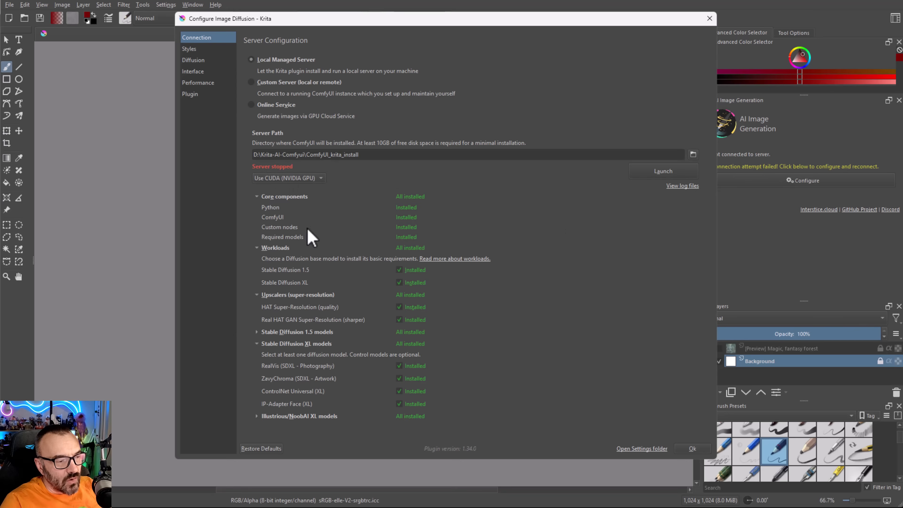
{"action": "left_click", "coordinate": [664, 172]}
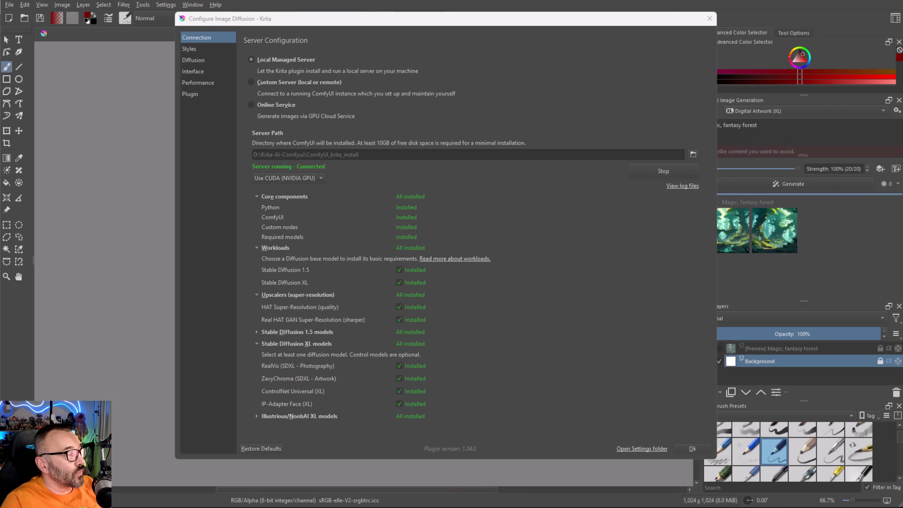
{"action": "left_click_drag", "start_coordinate": [0, 25], "coordinate": [214, 73]}
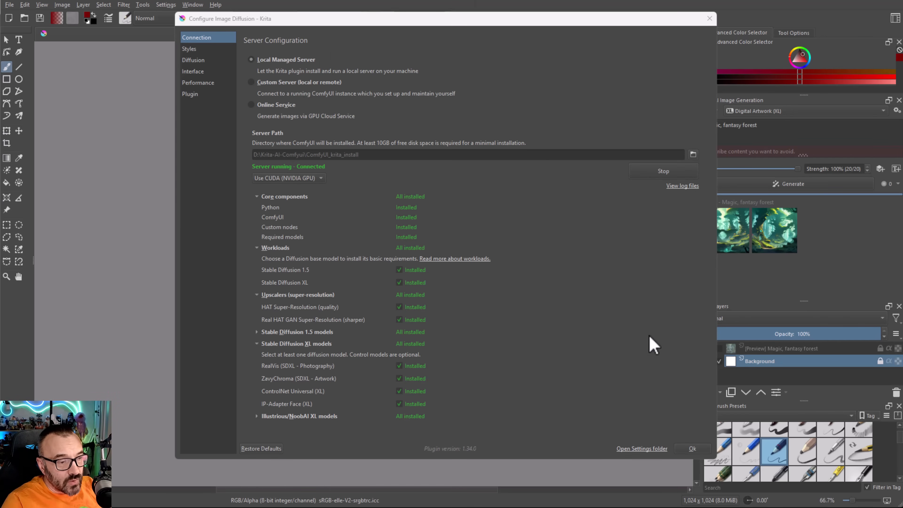
{"action": "left_click", "coordinate": [686, 448]}
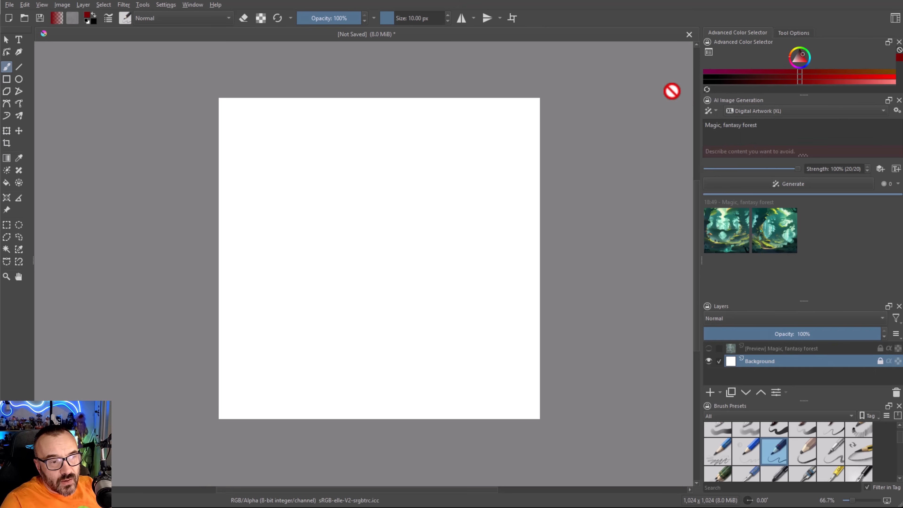
- Review the generation modes and style presets, keeping Generate and Digital Artwork (XL), and highlight the prompt text
{"action": "left_click", "coordinate": [717, 112]}
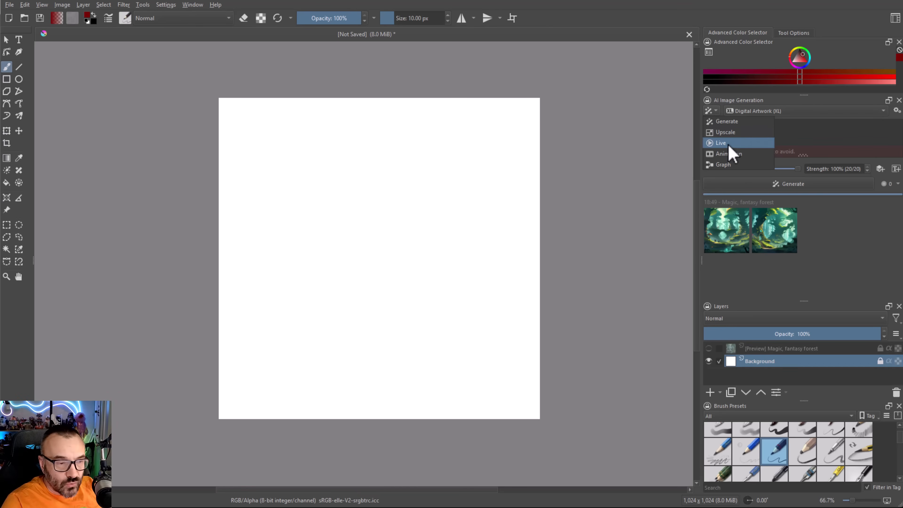
{"action": "left_click", "coordinate": [728, 121]}
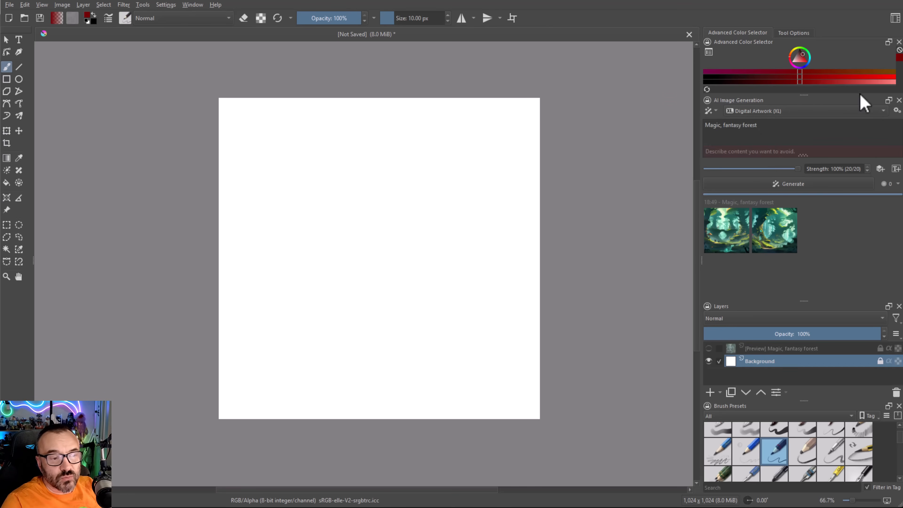
{"action": "left_click", "coordinate": [886, 112]}
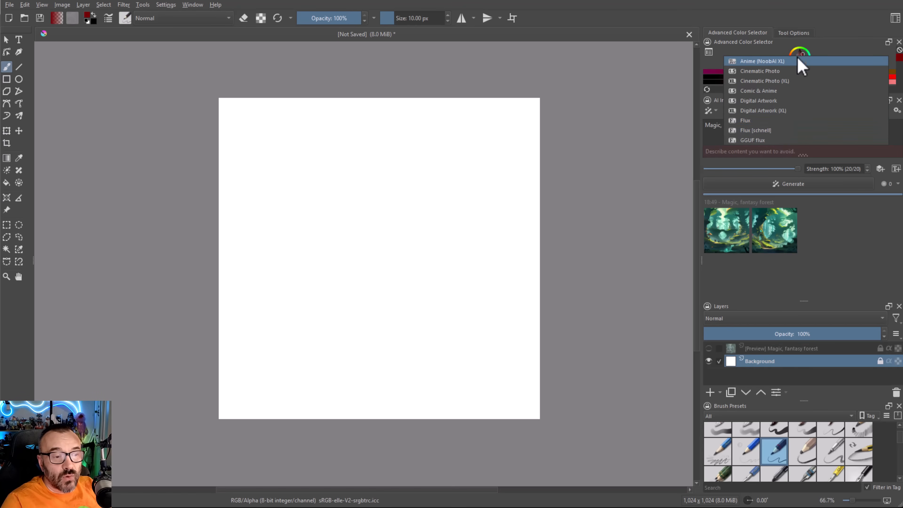
{"action": "left_click", "coordinate": [790, 113]}
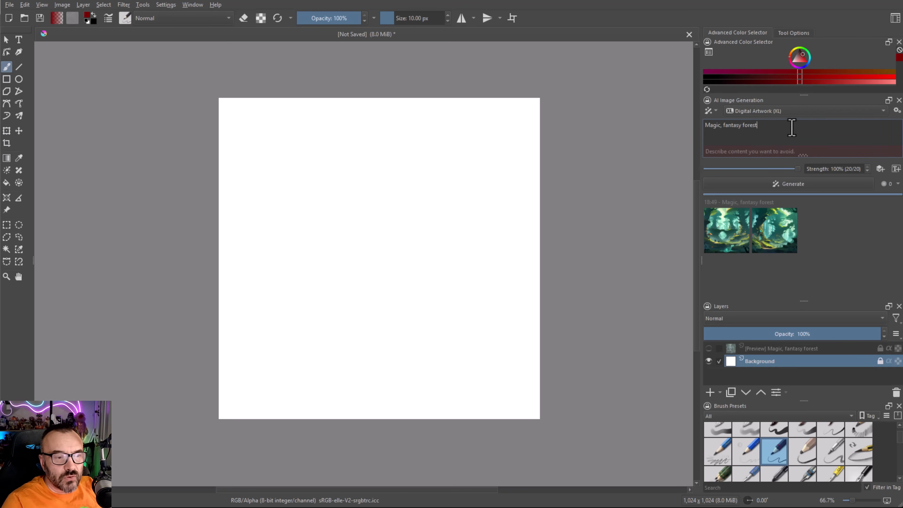
{"action": "left_click_drag", "start_coordinate": [792, 131], "coordinate": [701, 117]}
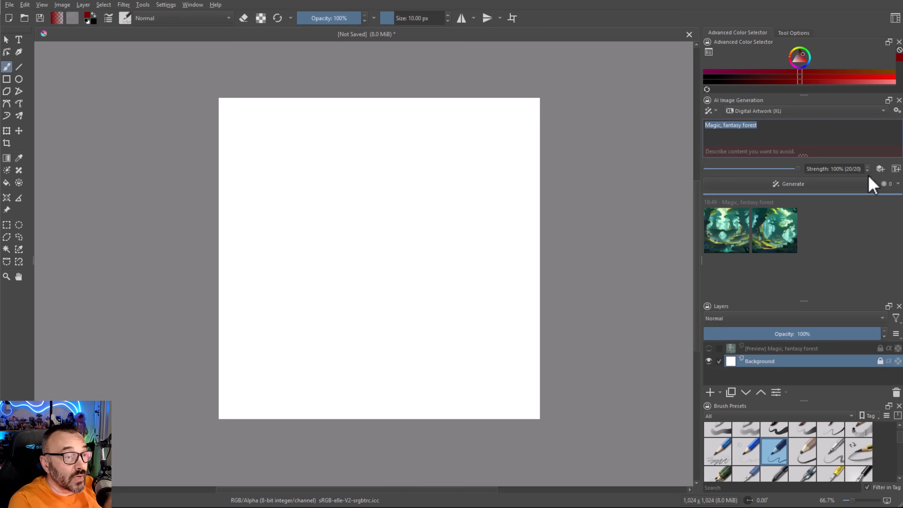
- Add a Scribble control layer using the Background layer, look through its source layer choices, and remove it
{"action": "left_click", "coordinate": [880, 168]}
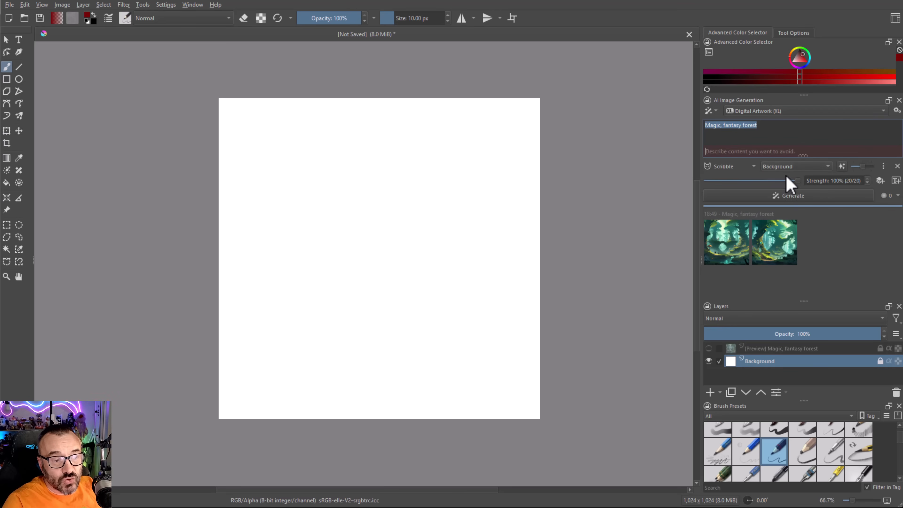
{"action": "left_click", "coordinate": [816, 170]}
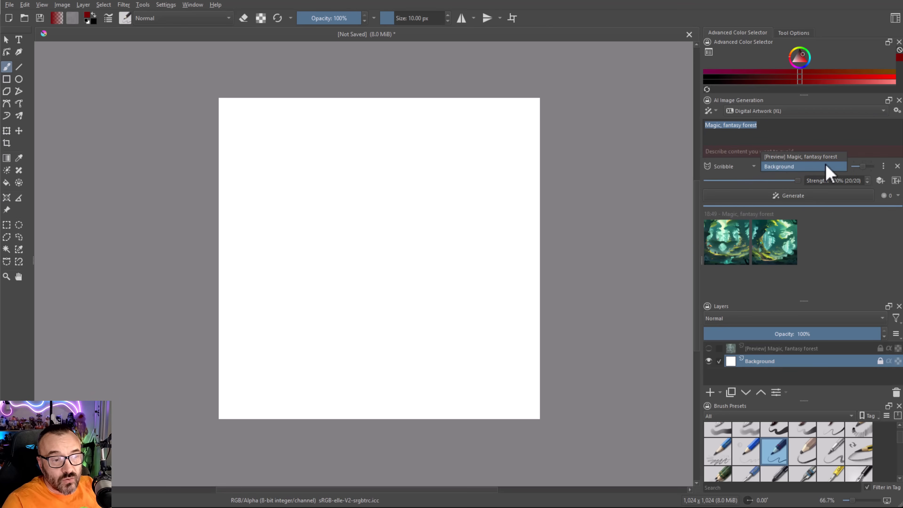
{"action": "left_click", "coordinate": [786, 170]}
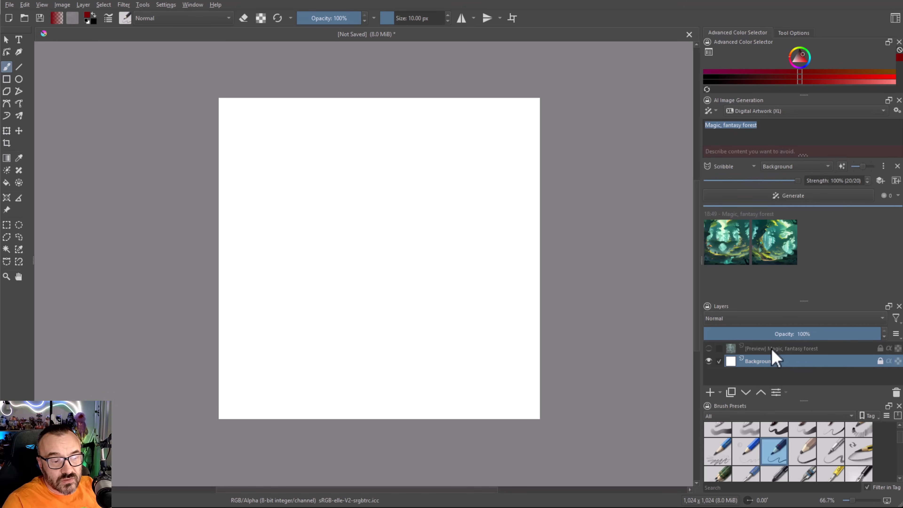
{"action": "mouse_move", "coordinate": [797, 355]}
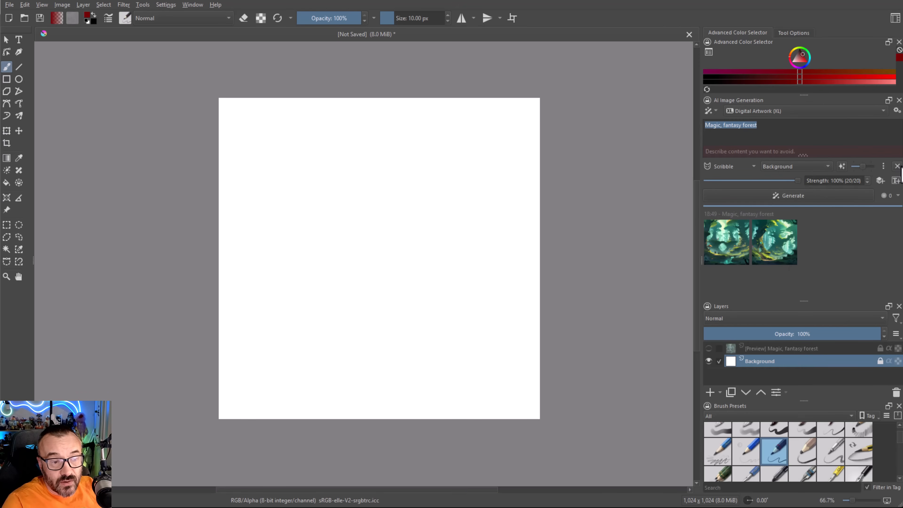
{"action": "left_click", "coordinate": [898, 166]}
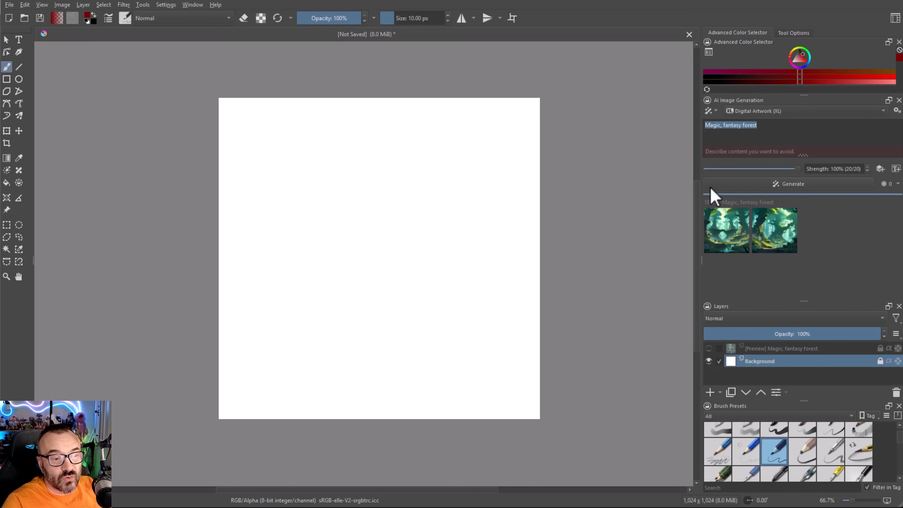
- Look through the generation queue options and generate new images from the prompt "Magic, fantasy forest"
{"action": "left_click", "coordinate": [898, 184]}
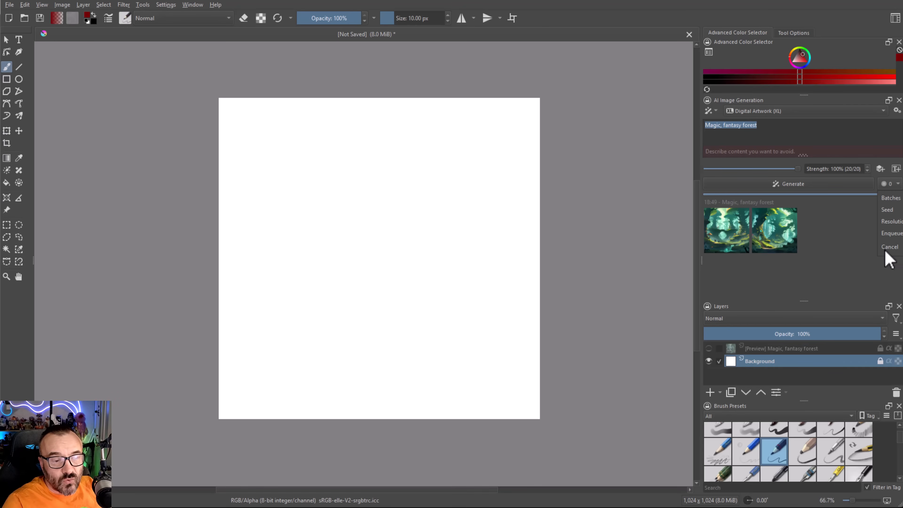
{"action": "left_click", "coordinate": [899, 183]}
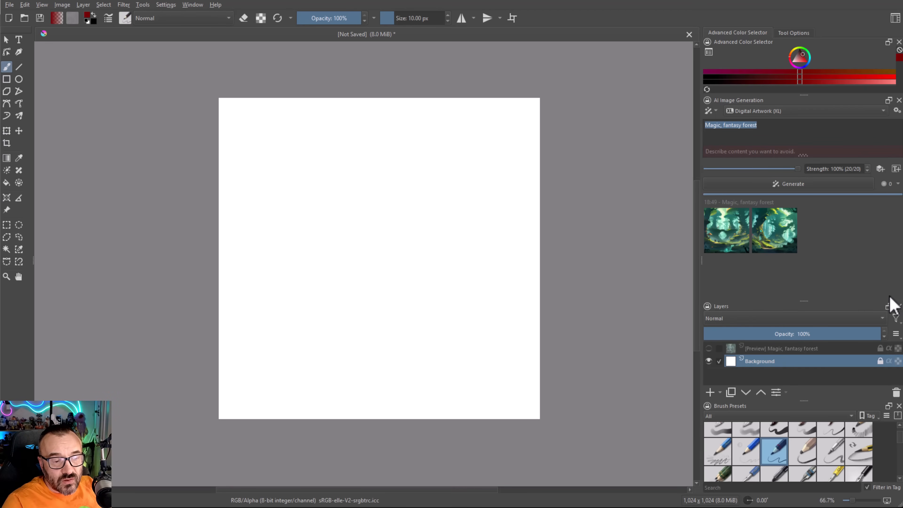
{"action": "left_click", "coordinate": [785, 189]}
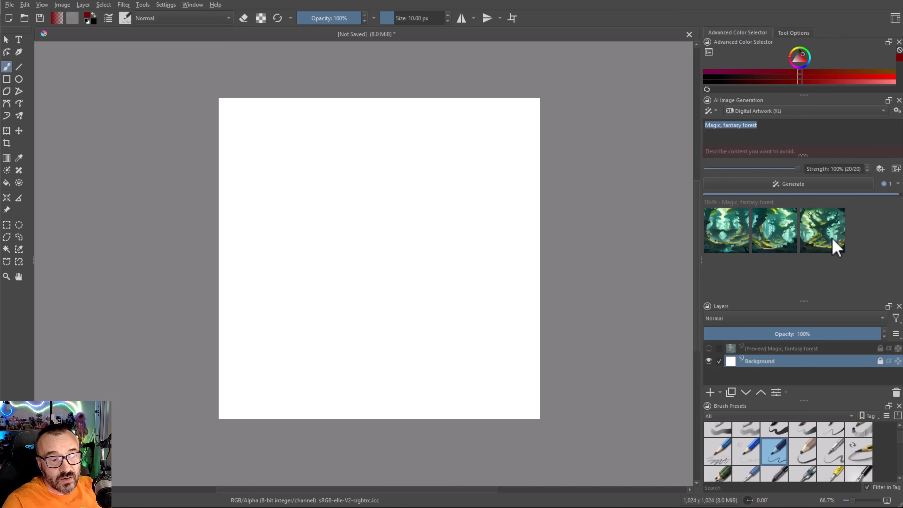
- Preview the two newly generated forest images on the canvas and compare them
{"action": "left_click", "coordinate": [823, 248]}
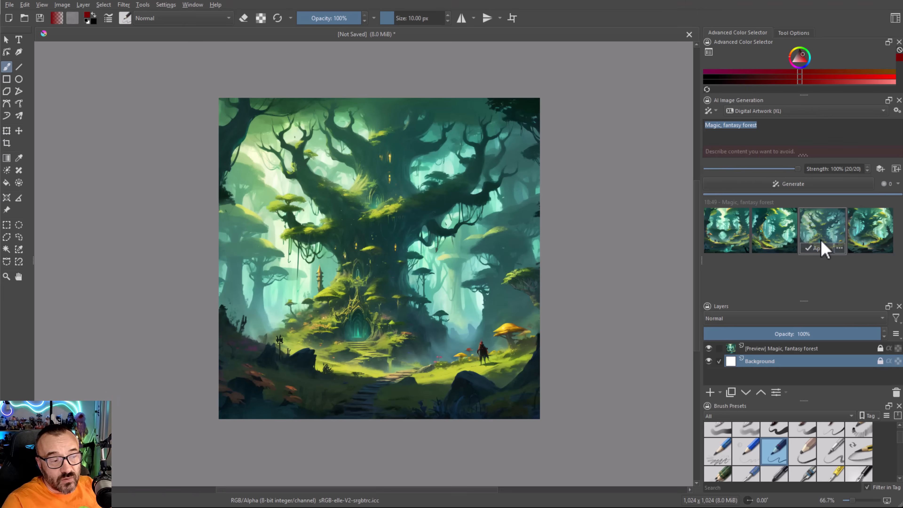
{"action": "left_click", "coordinate": [878, 233]}
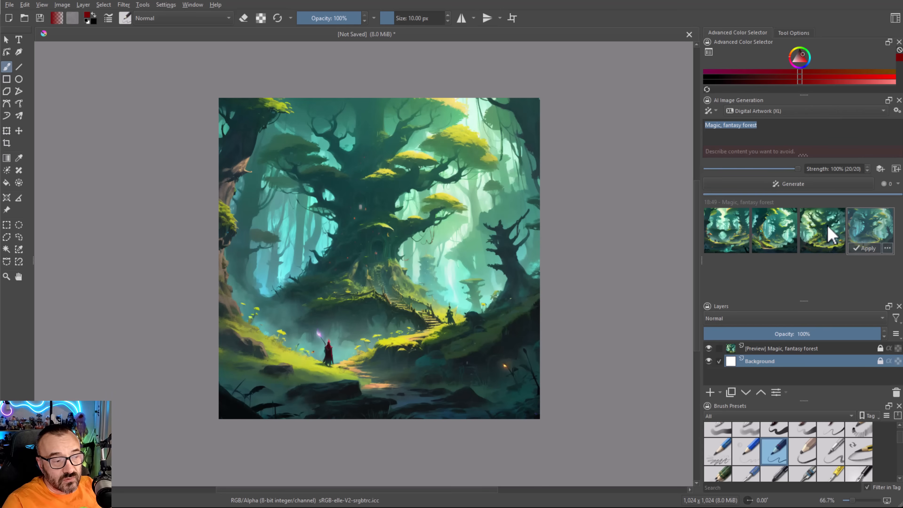
{"action": "left_click", "coordinate": [828, 227]}
{"action": "left_click", "coordinate": [872, 228]}
{"action": "left_click", "coordinate": [818, 229]}
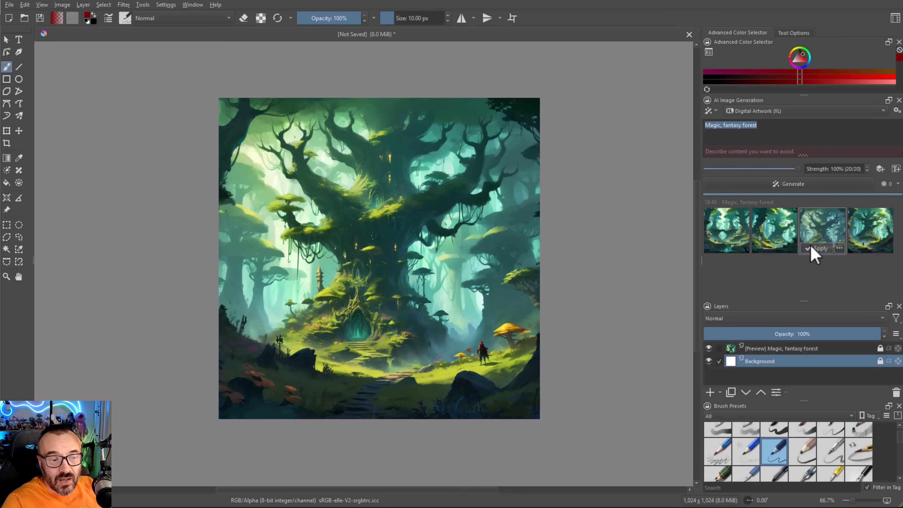
- Preview the second generated image in the history and discard it
{"action": "left_click", "coordinate": [751, 243]}
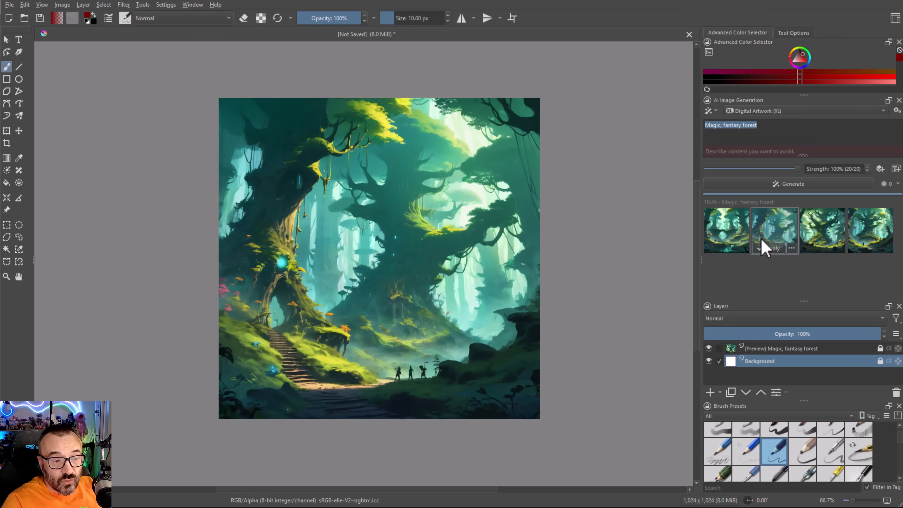
{"action": "left_click", "coordinate": [792, 248]}
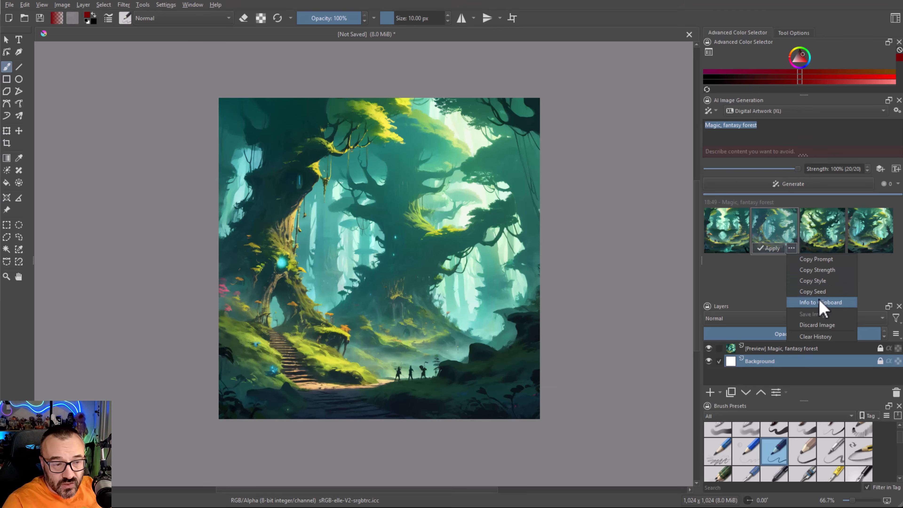
{"action": "left_click", "coordinate": [820, 324]}
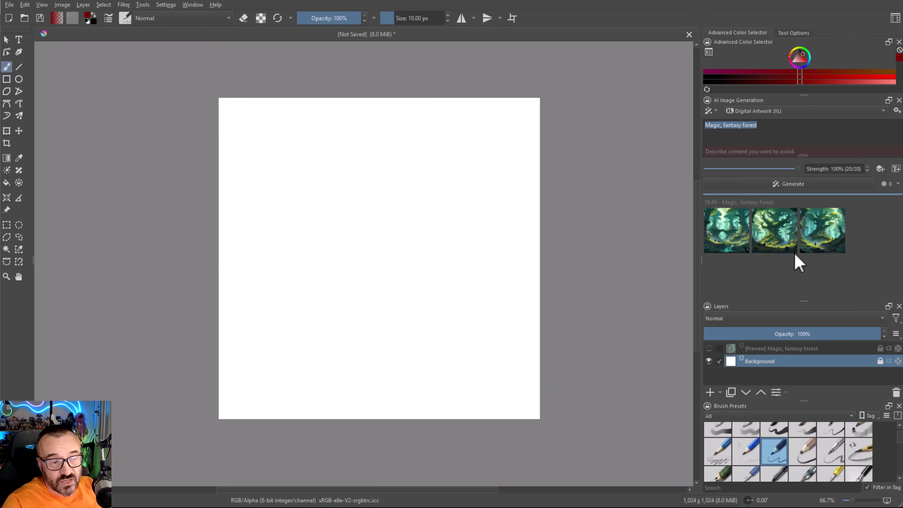
- Compare the last two remaining generated images and apply the final one to the canvas as a layer
{"action": "left_click", "coordinate": [785, 220]}
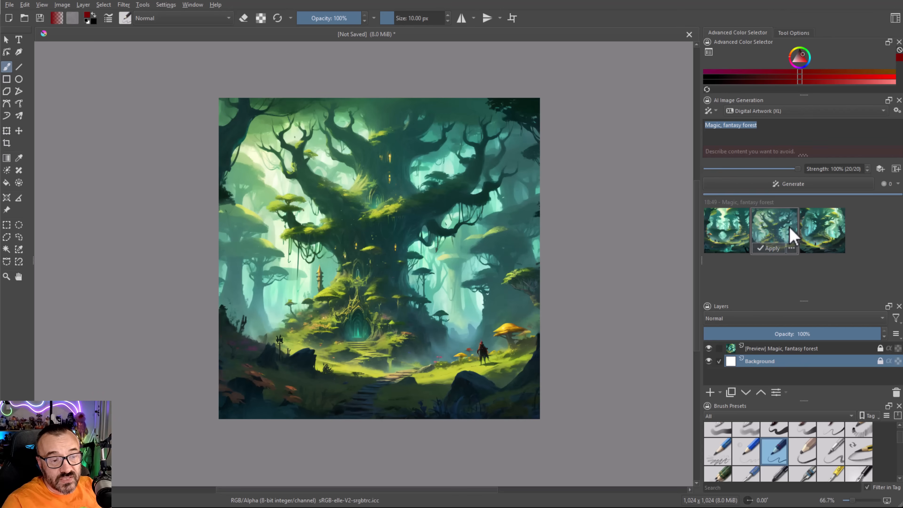
{"action": "left_click", "coordinate": [824, 229]}
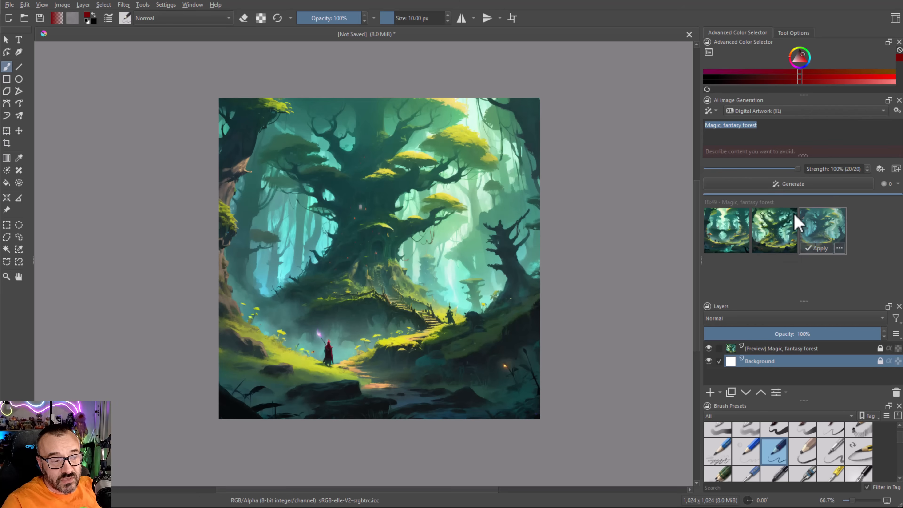
{"action": "left_click", "coordinate": [815, 248]}
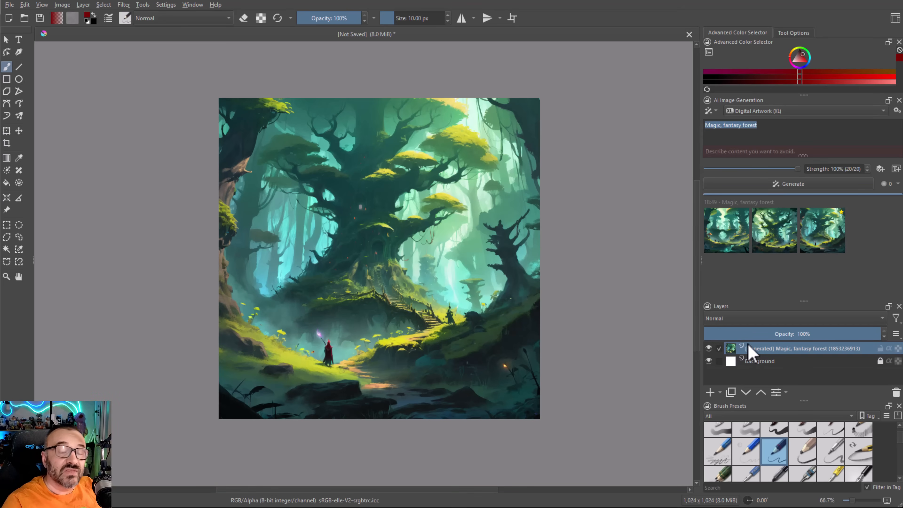
{"action": "mouse_move", "coordinate": [753, 353]}
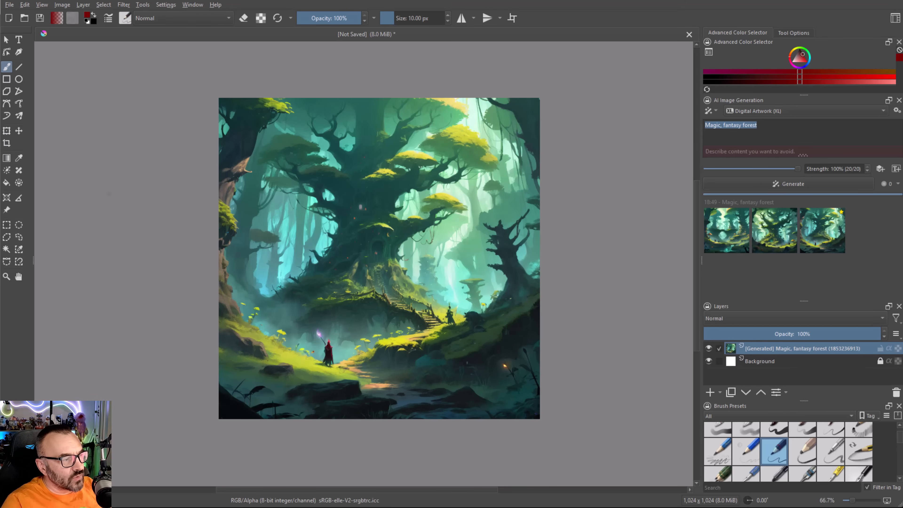
- Extend the canvas beyond the forest image's left edge with the Crop tool, to about 1,201 px wide
{"action": "left_click", "coordinate": [6, 143]}
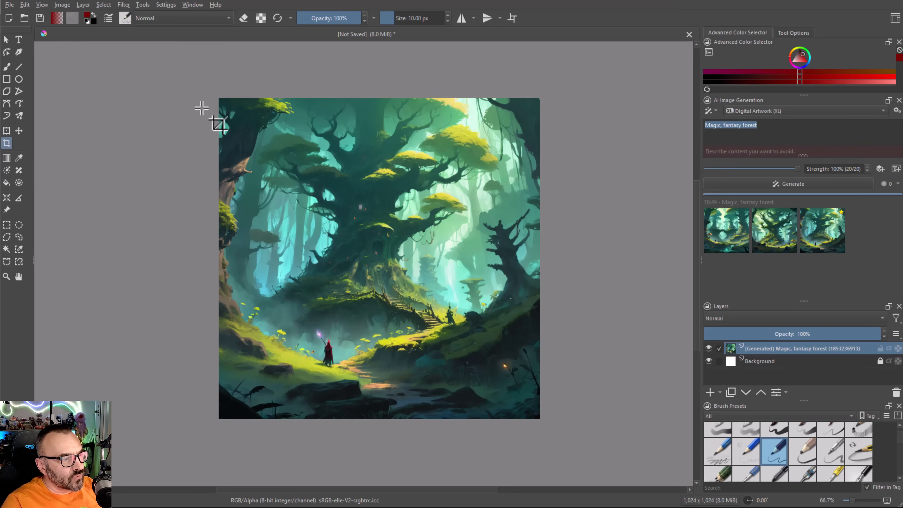
{"action": "left_click", "coordinate": [308, 201]}
{"action": "left_click_drag", "start_coordinate": [217, 257], "coordinate": [163, 259]}
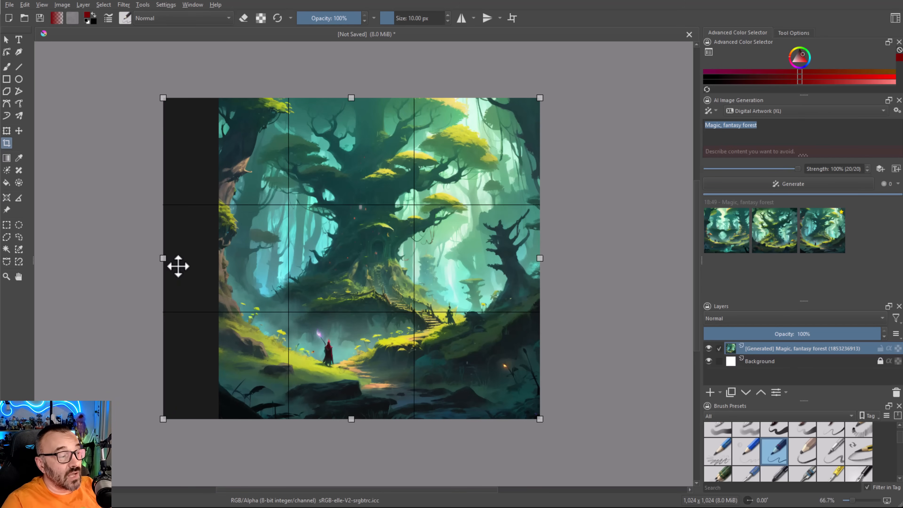
{"action": "key", "text": "Return"}
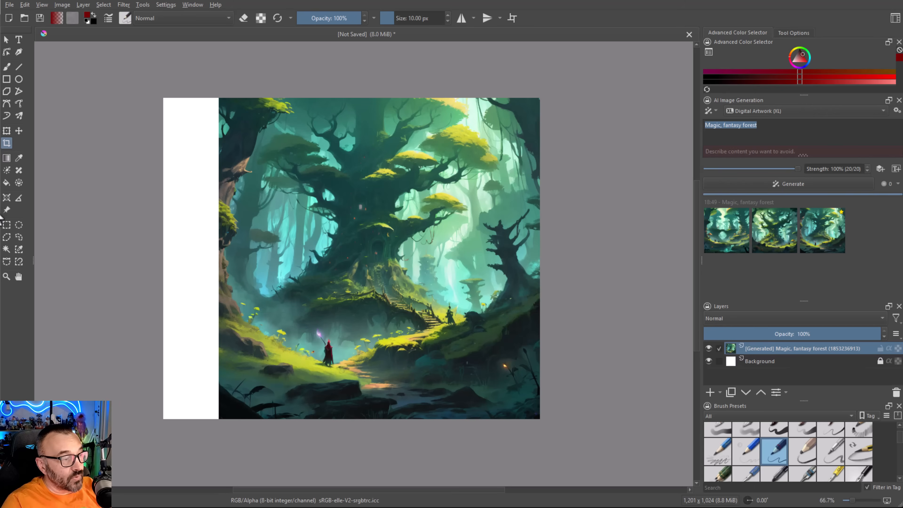
- Select the blank white strip beside the forest and generate content for it in Expand mode with the prompt "Magic, fantasy forest"
{"action": "left_click", "coordinate": [6, 249]}
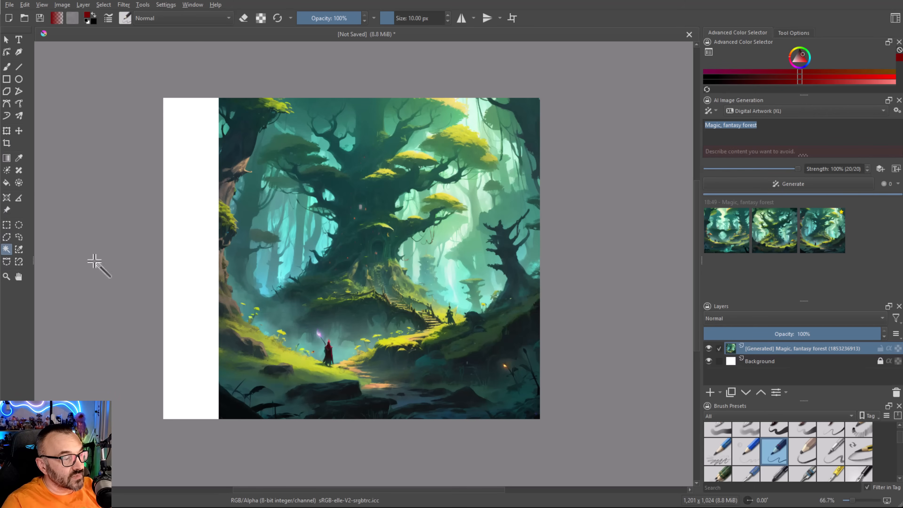
{"action": "left_click", "coordinate": [196, 249]}
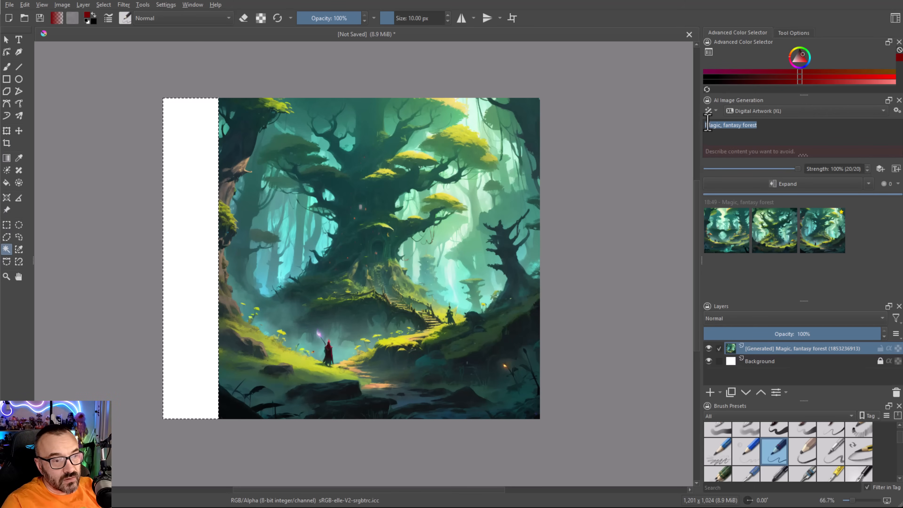
{"action": "left_click", "coordinate": [716, 111]}
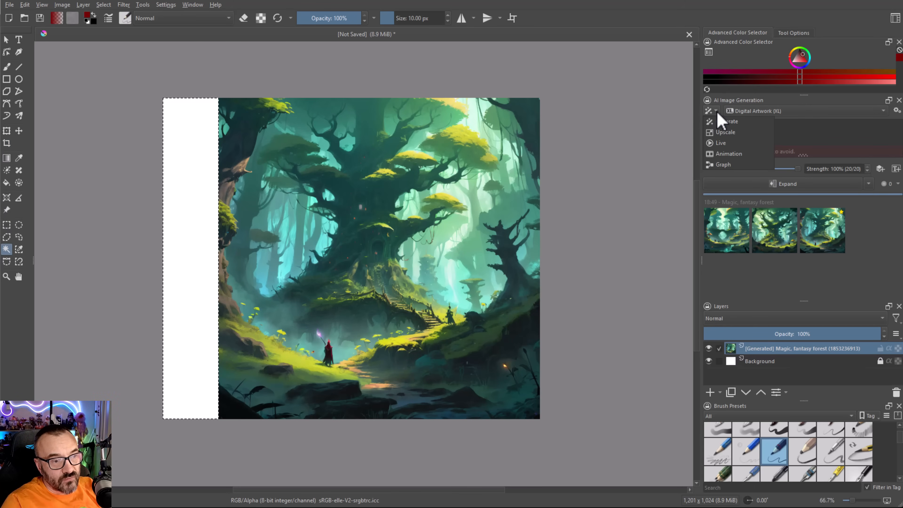
{"action": "left_click", "coordinate": [738, 121]}
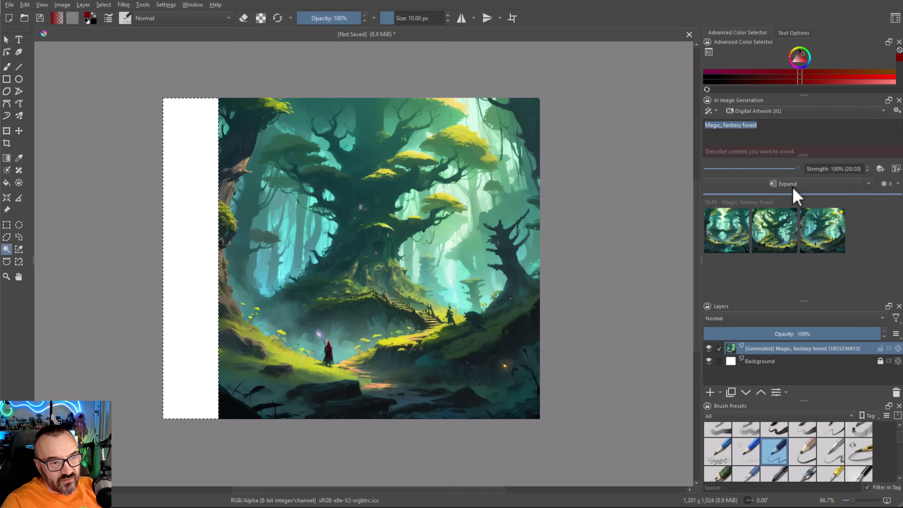
{"action": "left_click", "coordinate": [869, 183]}
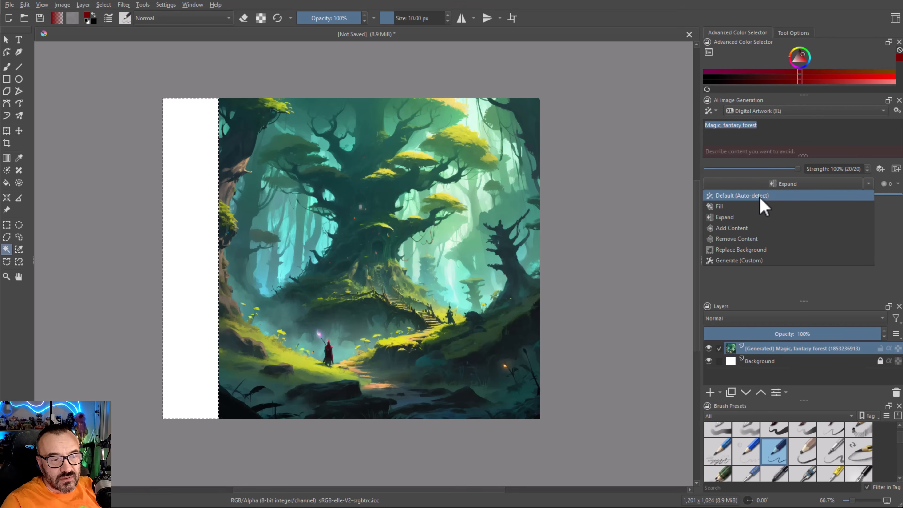
{"action": "left_click", "coordinate": [757, 220]}
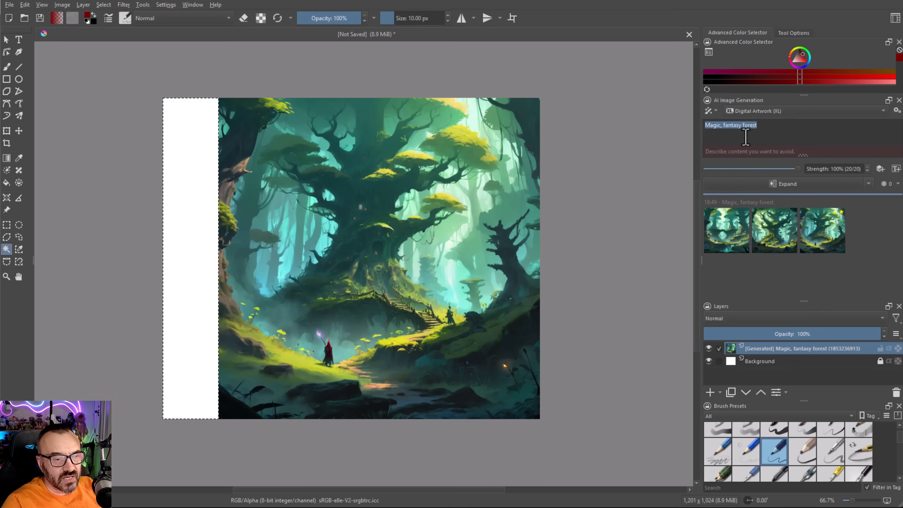
{"action": "left_click", "coordinate": [758, 182]}
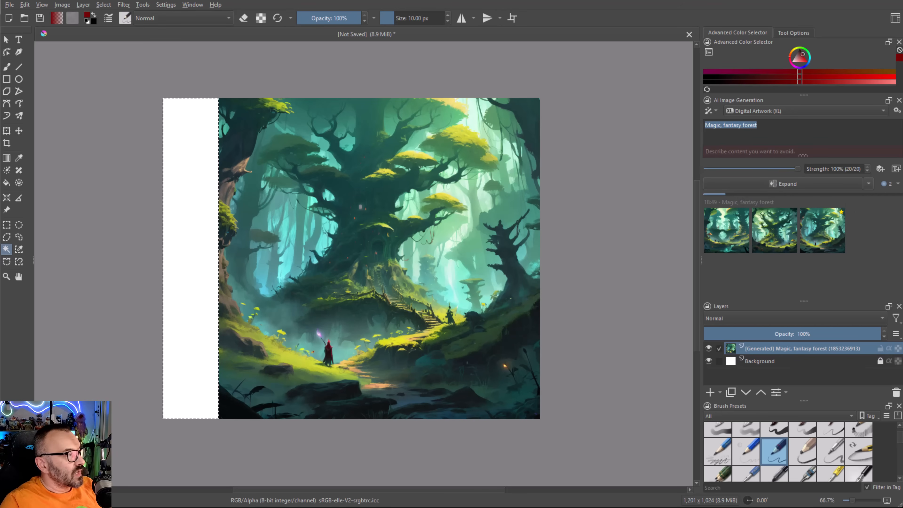
- Check the GPU and dedicated memory usage in Task Manager while the expansion is generated, and move its window away
{"action": "left_click_drag", "start_coordinate": [0, 5], "coordinate": [350, 49]}
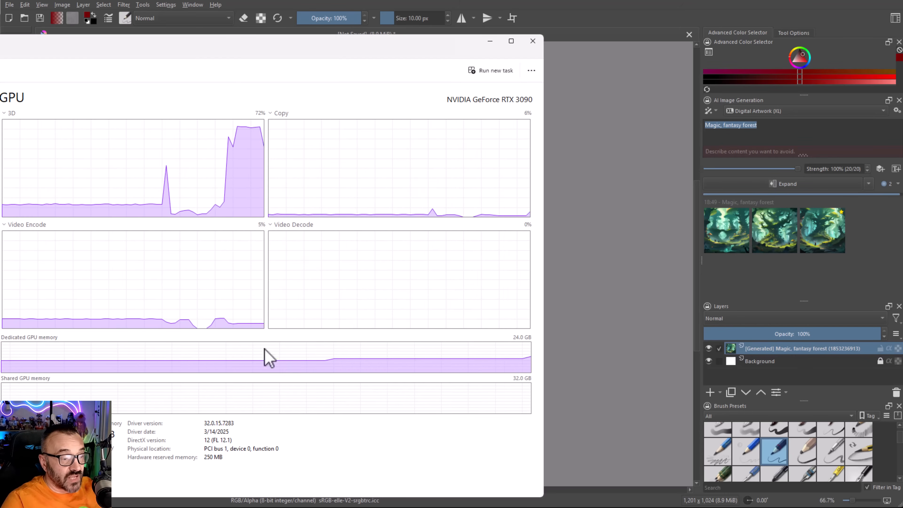
{"action": "left_click_drag", "start_coordinate": [398, 42], "coordinate": [0, 32]}
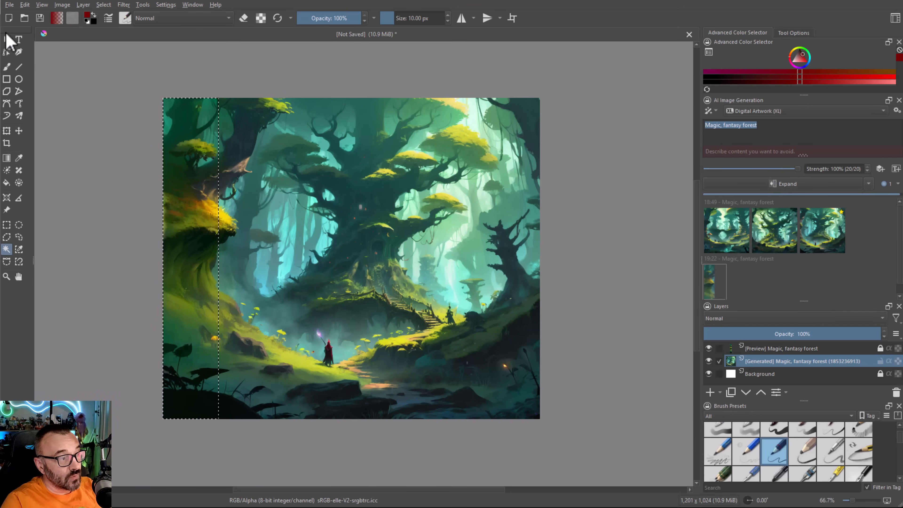
{"action": "left_click", "coordinate": [6, 39]}
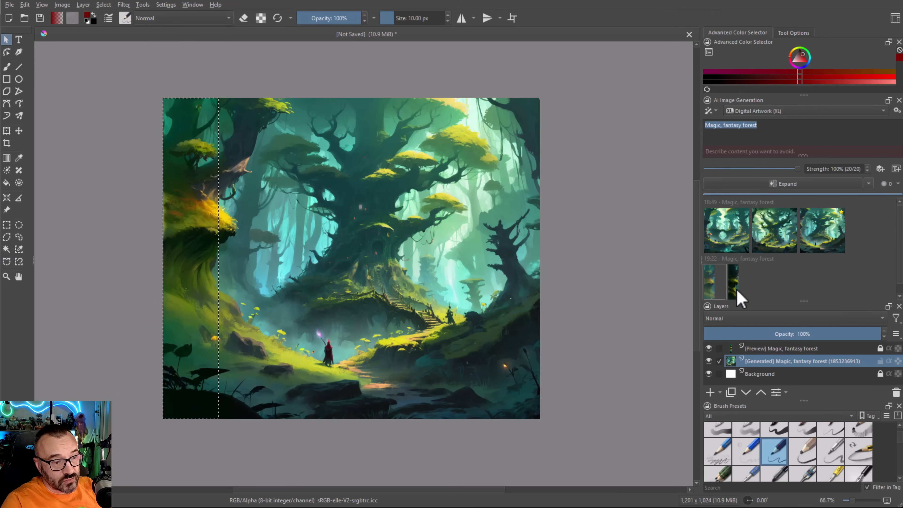
- Preview the second generated expansion strip and apply it to the canvas as a layer
{"action": "scroll", "coordinate": [722, 290], "scroll_direction": "down", "scroll_amount": 1}
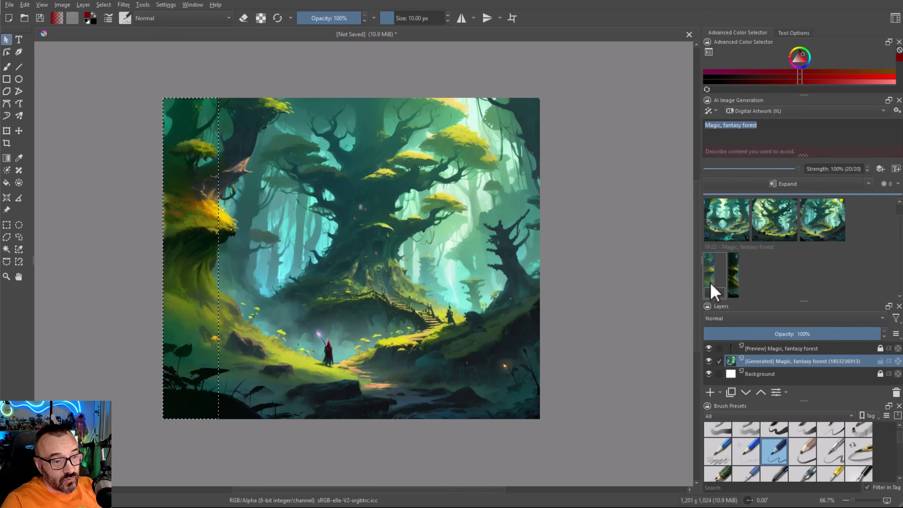
{"action": "left_click", "coordinate": [734, 278]}
{"action": "left_click", "coordinate": [736, 297]}
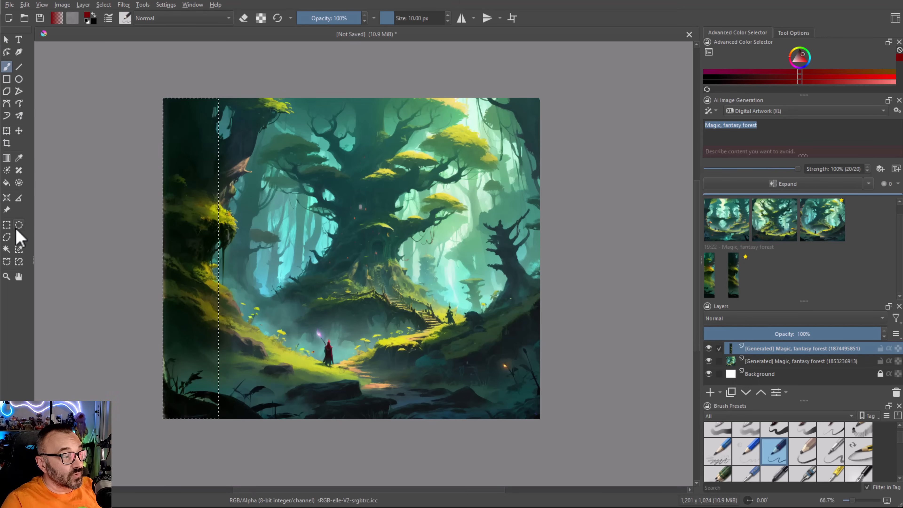
- Outline the red-cloaked figure with a freehand selection and regenerate that area in Fill mode
{"action": "left_click", "coordinate": [19, 237]}
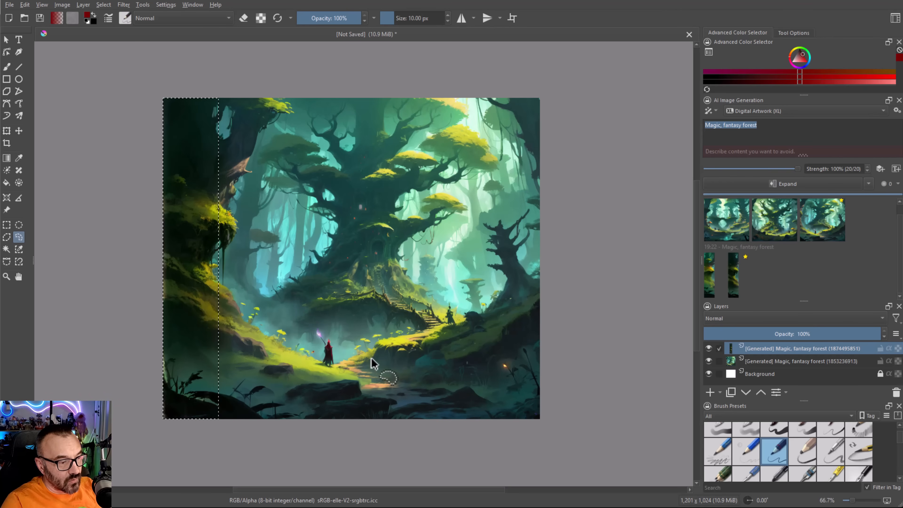
{"action": "mouse_move", "coordinate": [344, 355]}
{"action": "left_mouse_down"}
{"action": "mouse_move", "coordinate": [330, 322]}
{"action": "mouse_move", "coordinate": [307, 330]}
{"action": "mouse_move", "coordinate": [310, 365]}
{"action": "mouse_move", "coordinate": [335, 373]}
{"action": "mouse_move", "coordinate": [355, 366]}
{"action": "left_mouse_up"}
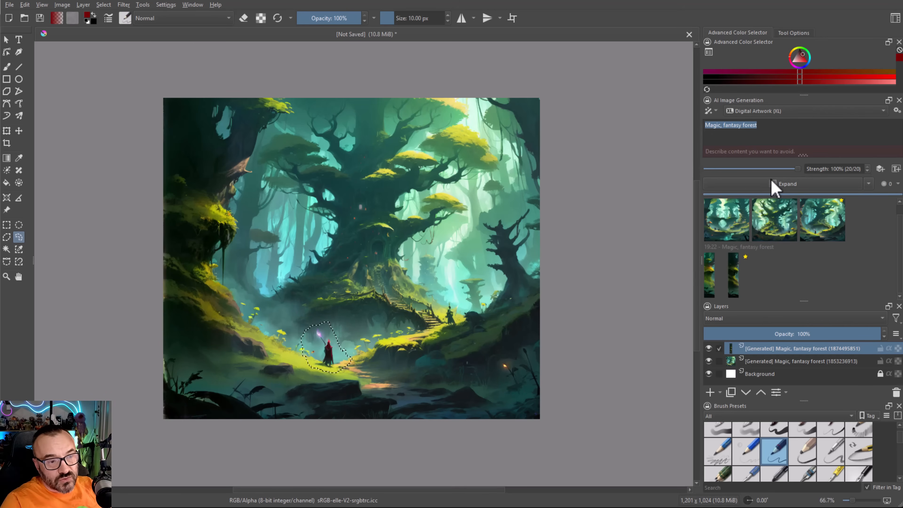
{"action": "left_click", "coordinate": [868, 185]}
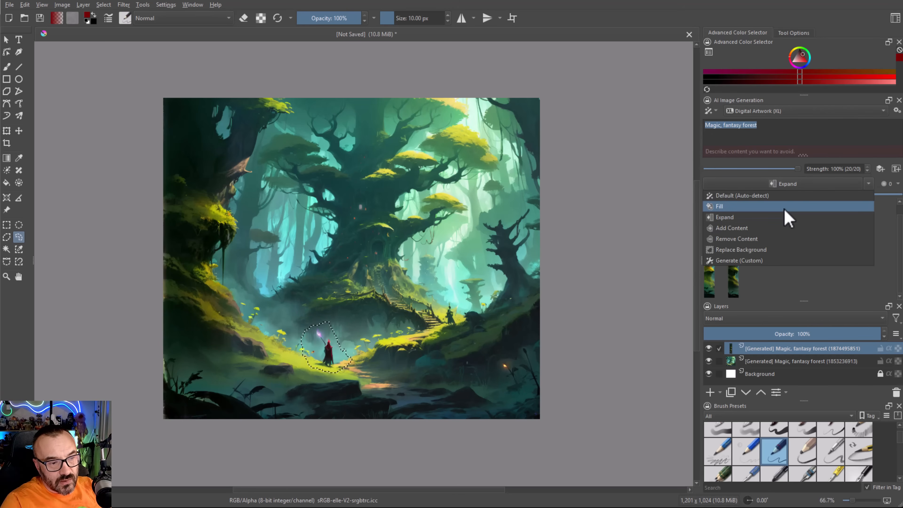
{"action": "left_click", "coordinate": [773, 206]}
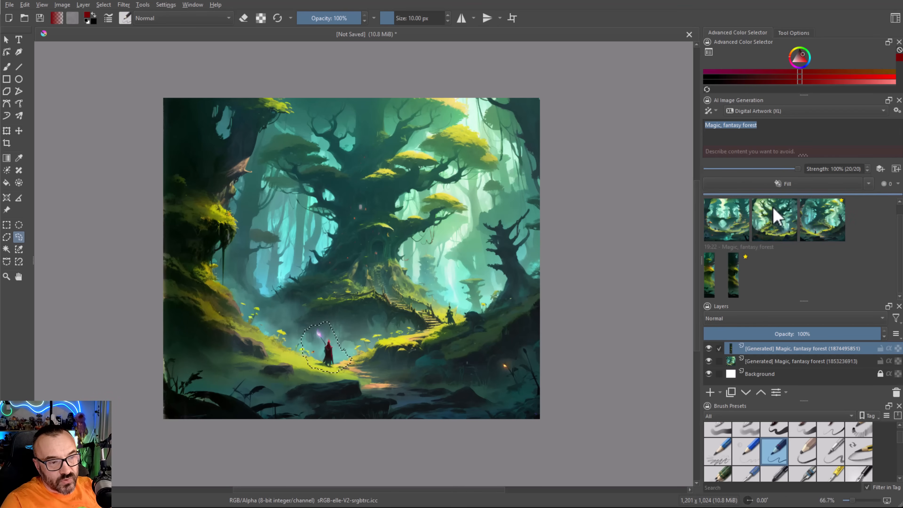
{"action": "left_click", "coordinate": [793, 185]}
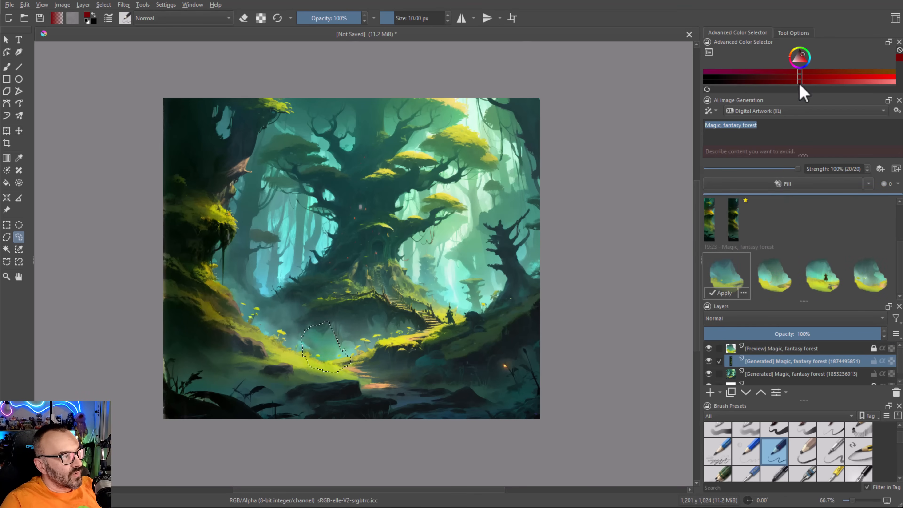
- Compare the first, second and fourth generated fill variations on the canvas
{"action": "left_click", "coordinate": [872, 289]}
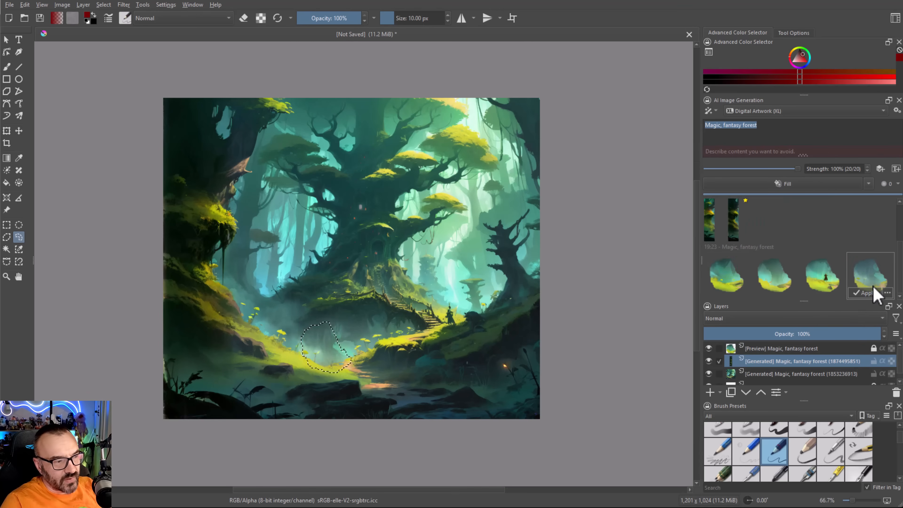
{"action": "left_click", "coordinate": [733, 284]}
{"action": "left_click", "coordinate": [773, 283]}
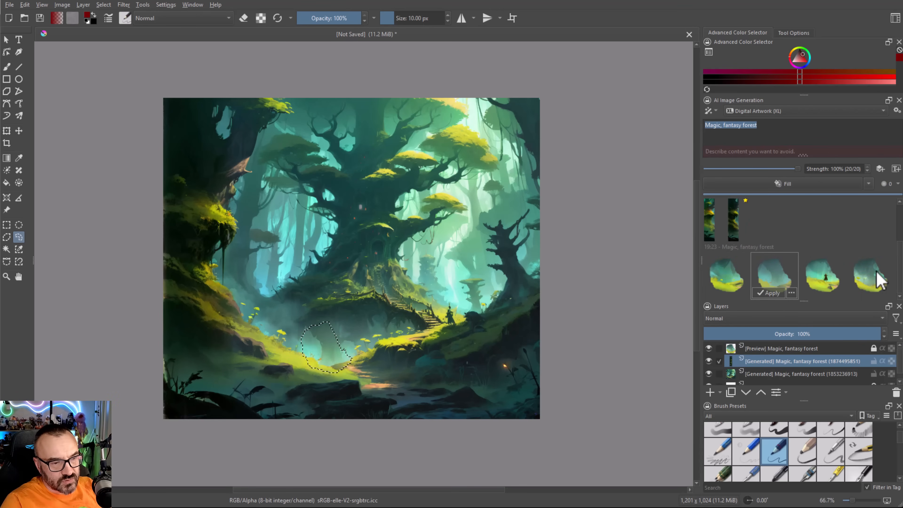
{"action": "left_click", "coordinate": [870, 284]}
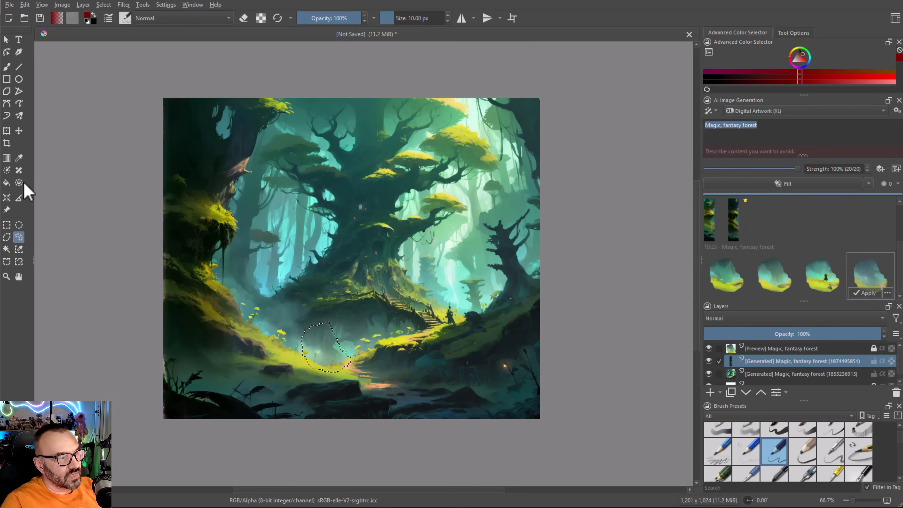
- Clear the selection around the figure's area and apply the fourth fill variation as a layer
{"action": "left_click", "coordinate": [7, 224]}
{"action": "left_click", "coordinate": [91, 181]}
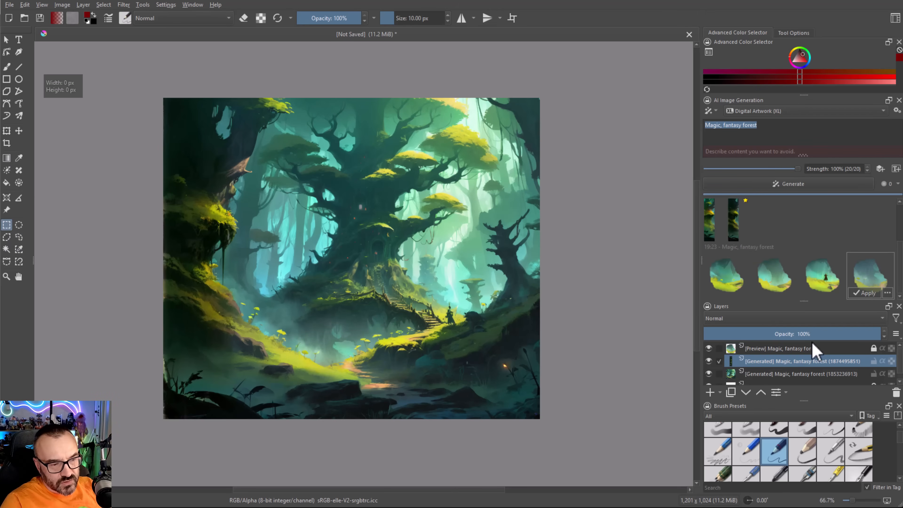
{"action": "left_click", "coordinate": [868, 292]}
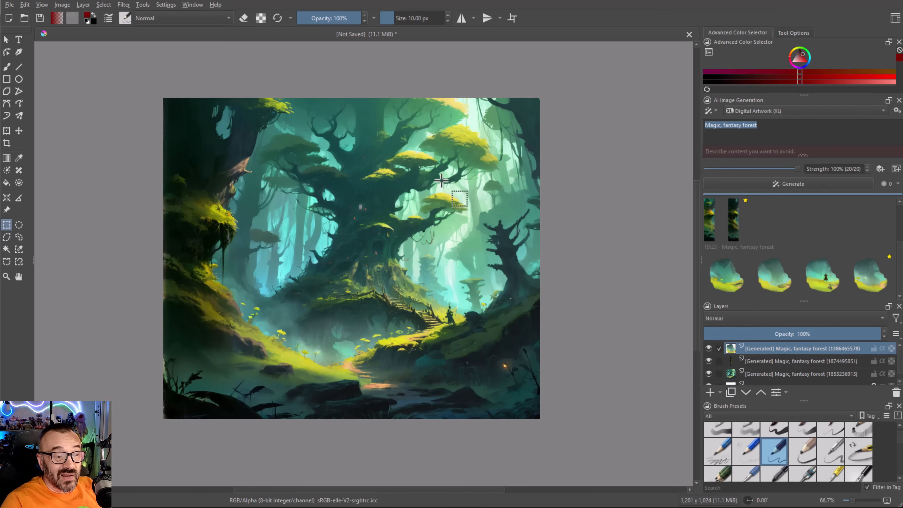
- Switch to the browser and read the Flux Support discussion in the krita-ai-diffusion GitHub repository
{"action": "left_click", "coordinate": [8, 41]}
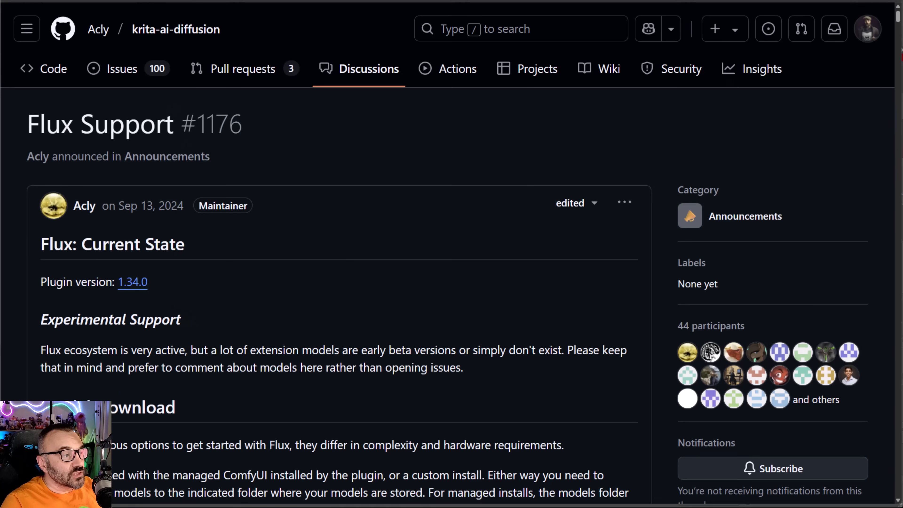
{"action": "scroll", "coordinate": [228, 323], "scroll_direction": "down", "scroll_amount": 6}
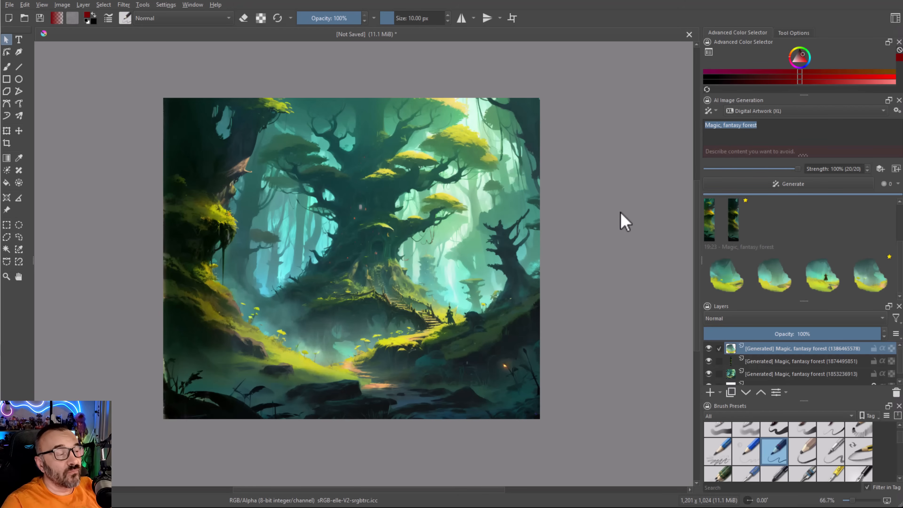
- Choose the built-in Flux style preset in the plugin's style settings and set Flux as the active generation style
{"action": "left_click", "coordinate": [898, 110]}
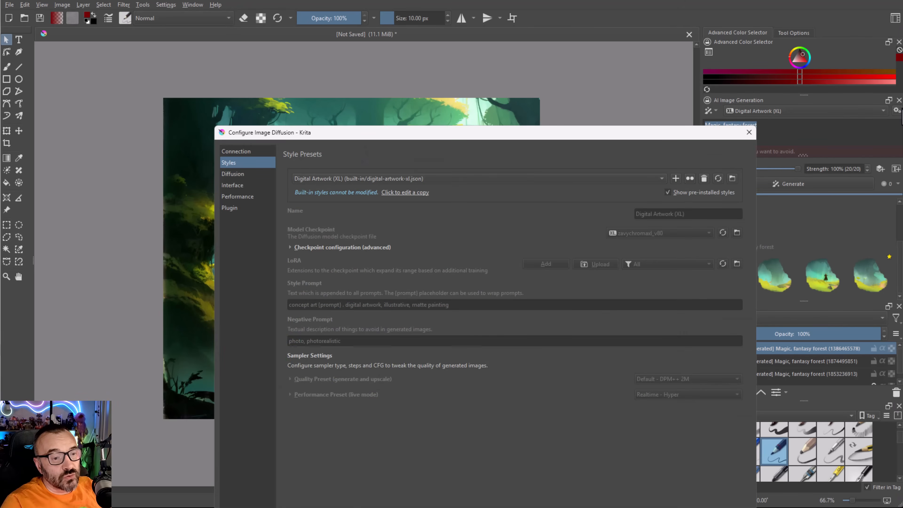
{"action": "left_click_drag", "start_coordinate": [440, 136], "coordinate": [378, 38]}
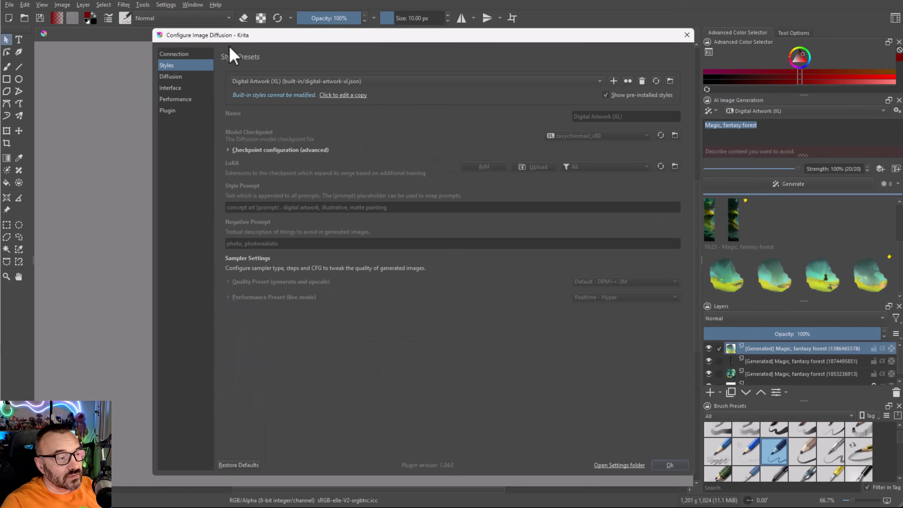
{"action": "left_click", "coordinate": [599, 82]}
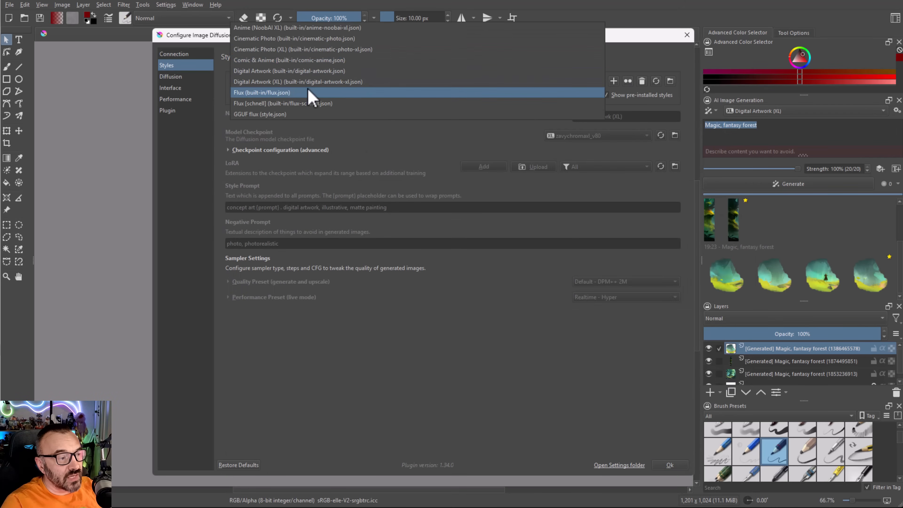
{"action": "left_click", "coordinate": [270, 93]}
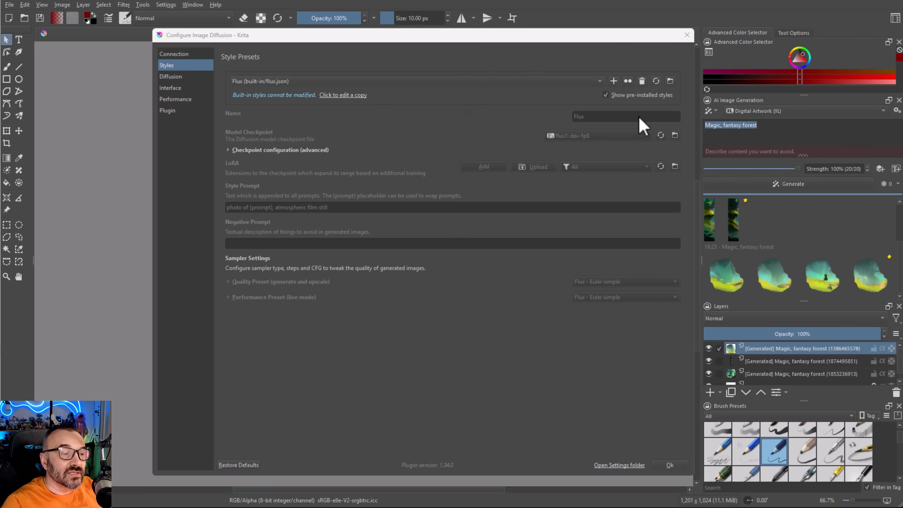
{"action": "left_click", "coordinate": [671, 465]}
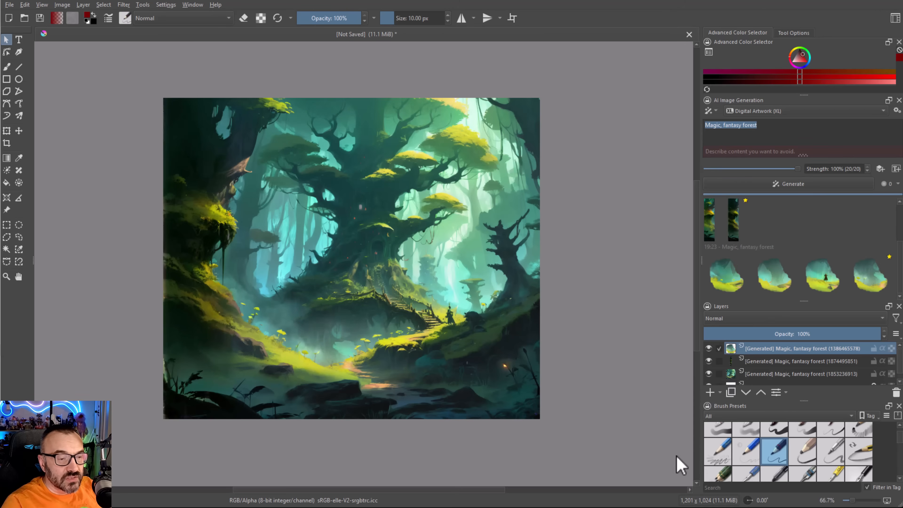
{"action": "left_click", "coordinate": [777, 114]}
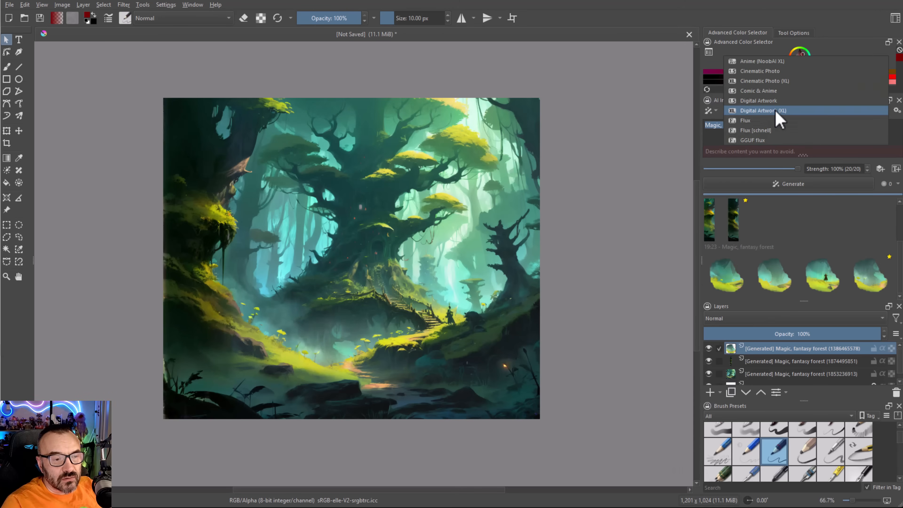
{"action": "left_click", "coordinate": [746, 122]}
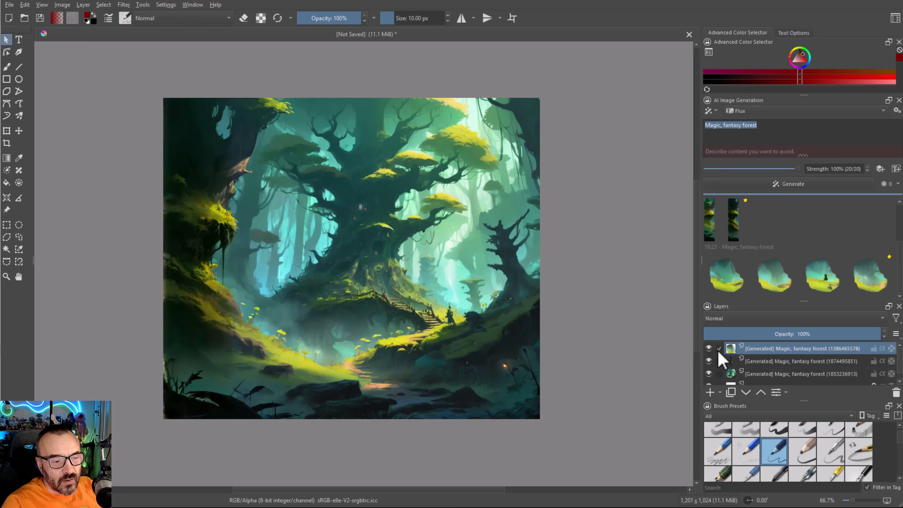
- Hide the three generated Magic, fantasy forest layers and make the Background layer active
{"action": "left_click", "coordinate": [710, 349]}
{"action": "left_click", "coordinate": [710, 362]}
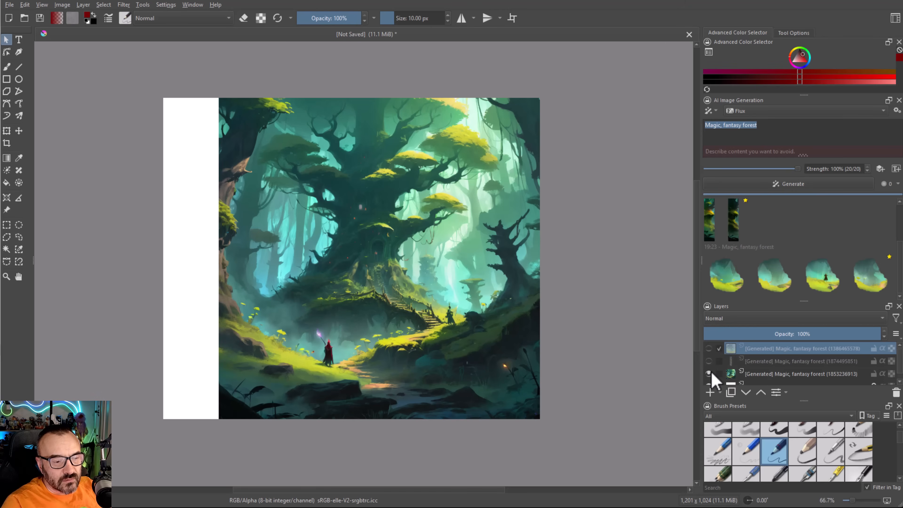
{"action": "left_click", "coordinate": [709, 373]}
{"action": "scroll", "coordinate": [777, 377], "scroll_direction": "down", "scroll_amount": 1}
{"action": "left_click", "coordinate": [779, 379]}
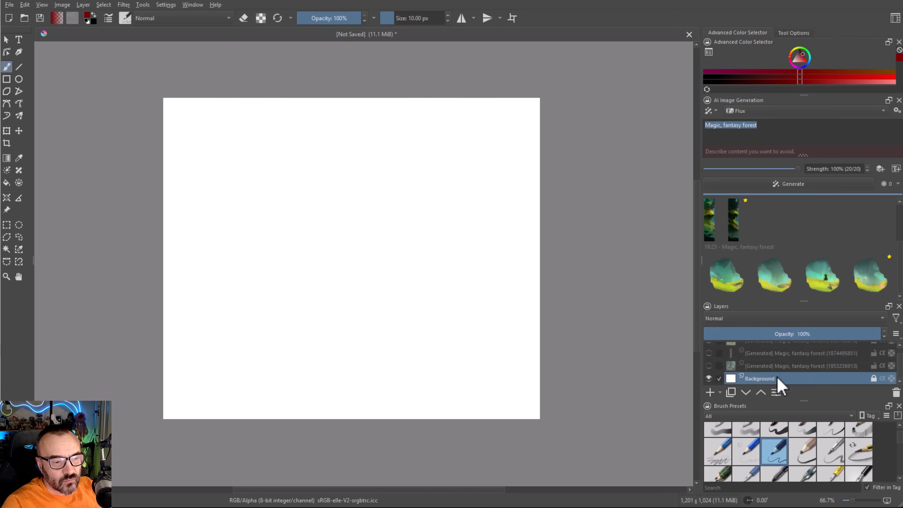
- Generate new images from the prompt "Magic, fantasy forest" with the Flux style at 100% strength
{"action": "left_click", "coordinate": [770, 183]}
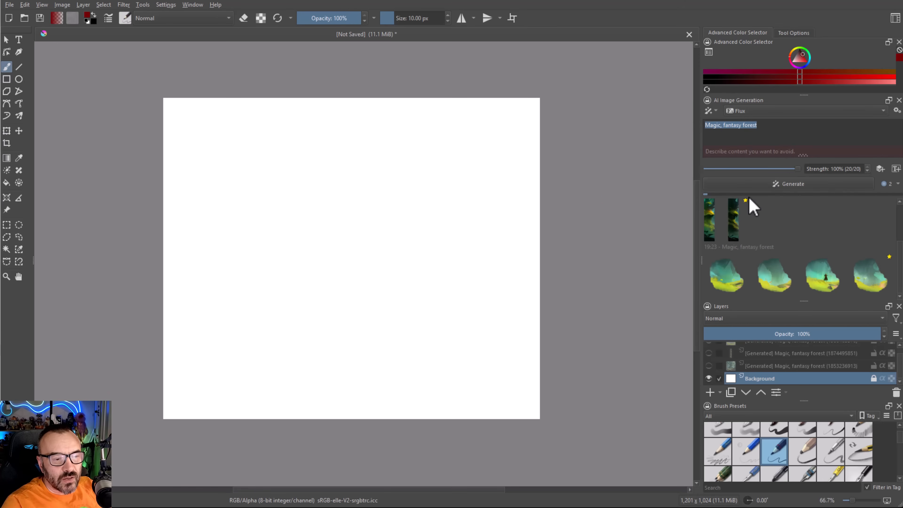
{"action": "left_click_drag", "start_coordinate": [713, 215], "coordinate": [578, 230]}
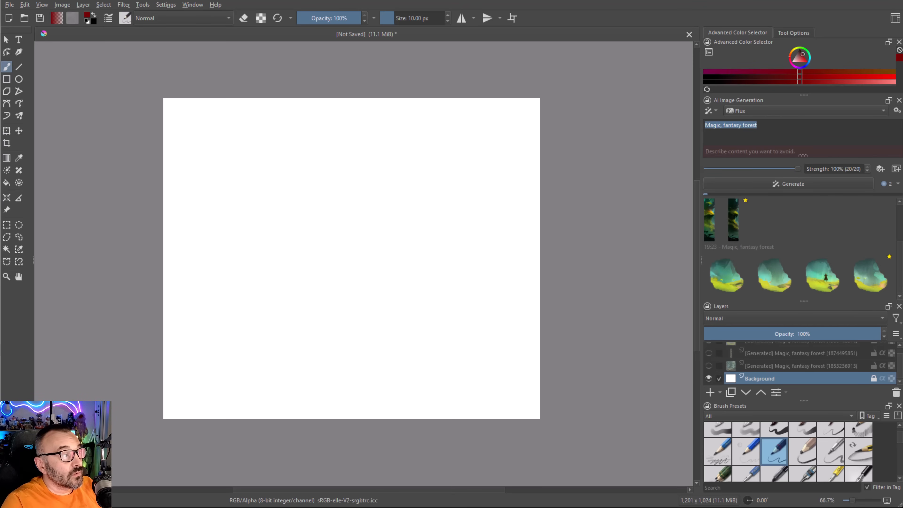
{"action": "key", "text": "alt+Tab"}
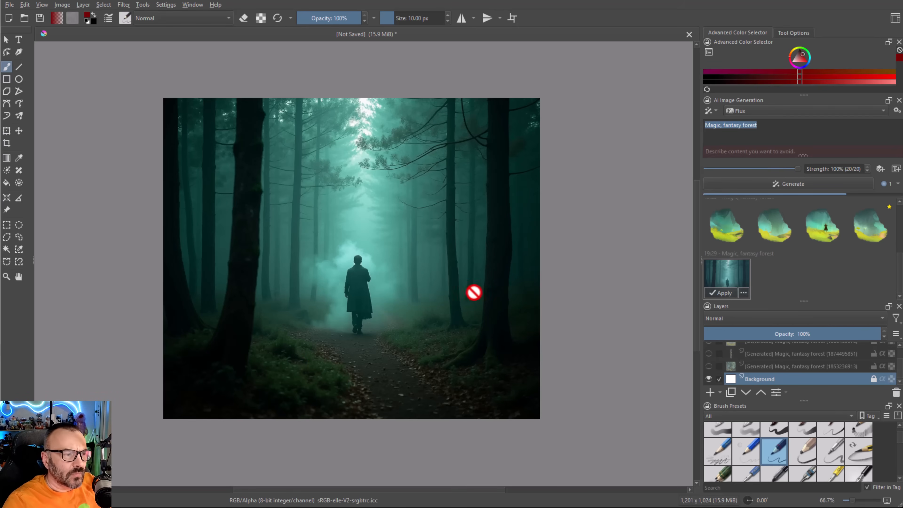
- Examine the coated figure and forest path in the first Flux image close up
{"action": "scroll", "coordinate": [367, 268], "scroll_direction": "up", "scroll_amount": 4}
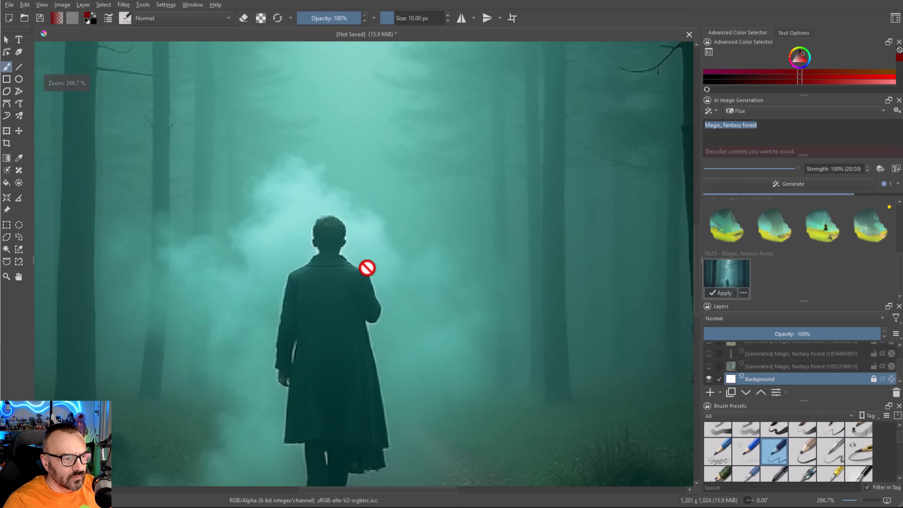
{"action": "scroll", "coordinate": [353, 293], "scroll_direction": "down", "scroll_amount": 4}
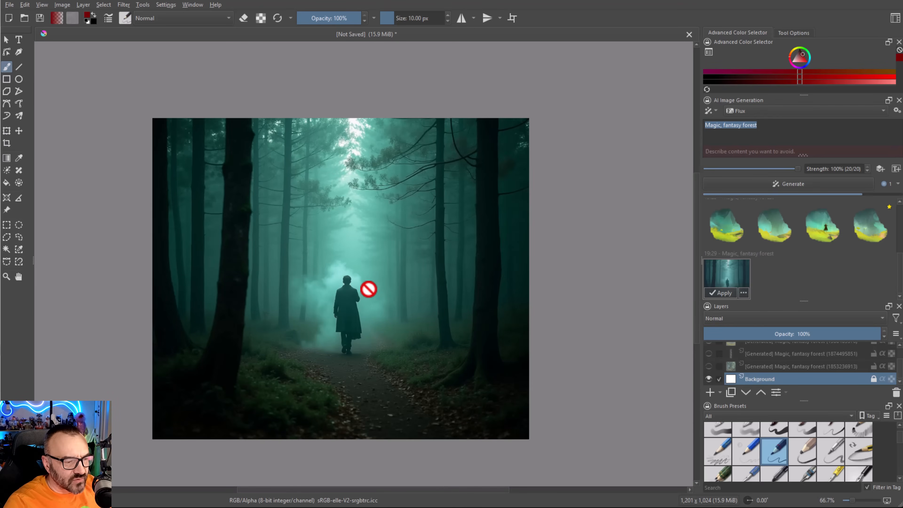
{"action": "scroll", "coordinate": [282, 426], "scroll_direction": "up", "scroll_amount": 3}
{"action": "scroll", "coordinate": [283, 425], "scroll_direction": "down", "scroll_amount": 1}
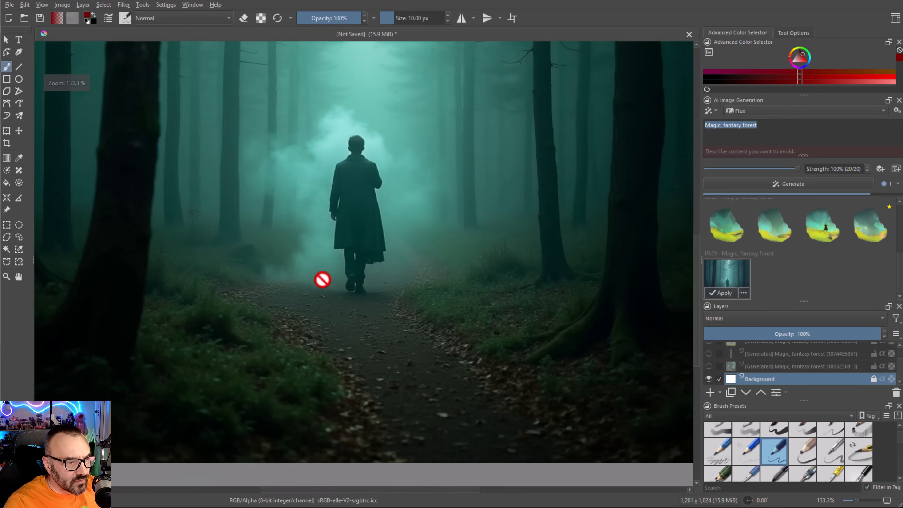
{"action": "scroll", "coordinate": [323, 280], "scroll_direction": "down", "scroll_amount": 2}
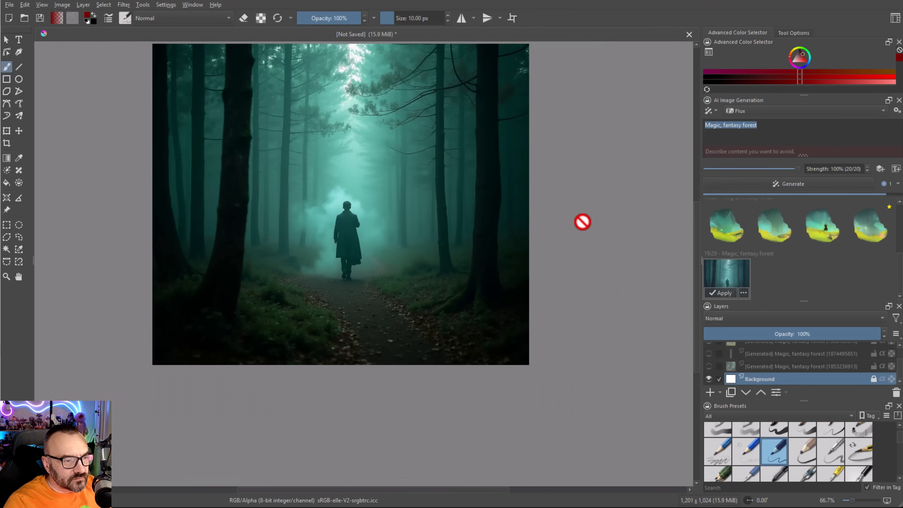
{"action": "left_click_drag", "start_coordinate": [582, 222], "coordinate": [586, 267]}
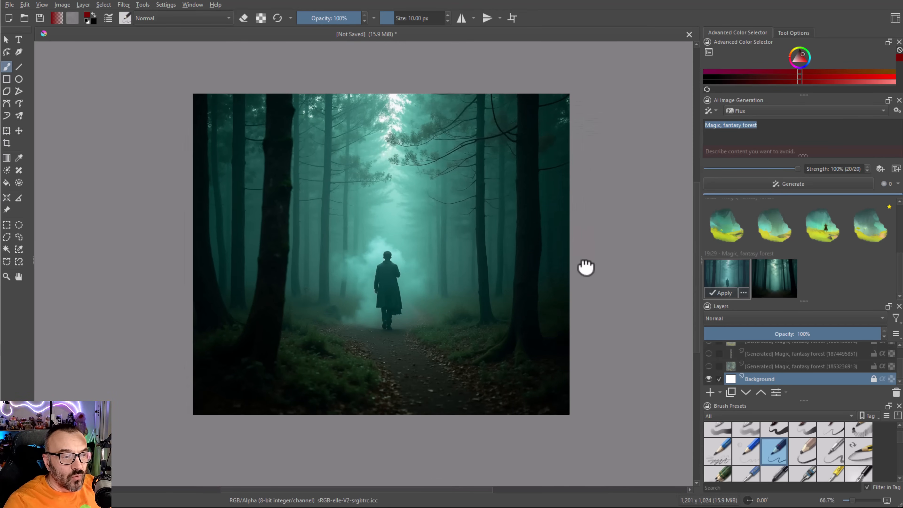
- Compare the two generated Flux forest images on the canvas
{"action": "left_click", "coordinate": [772, 286]}
{"action": "left_click", "coordinate": [722, 270]}
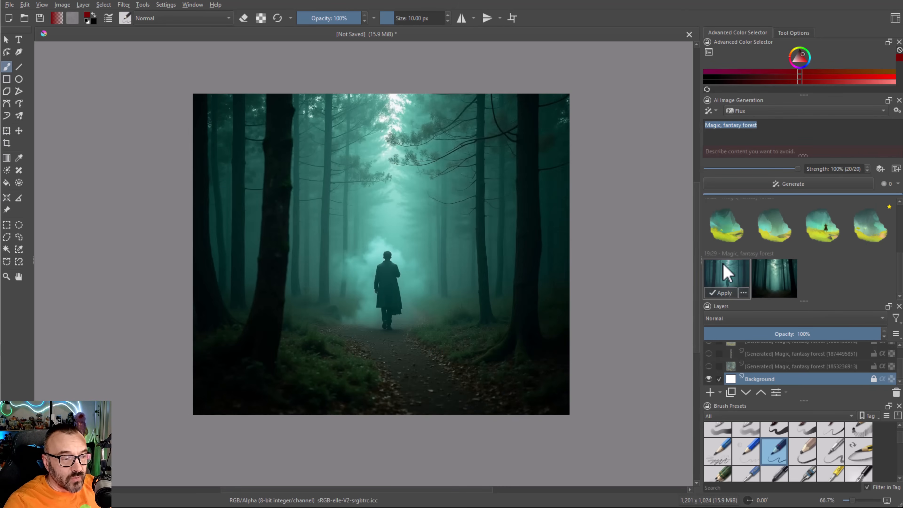
{"action": "left_click", "coordinate": [774, 273]}
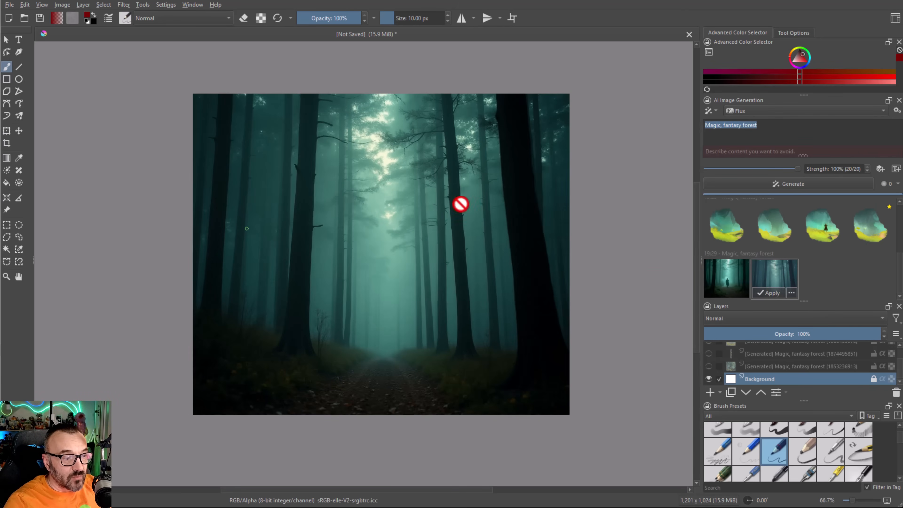
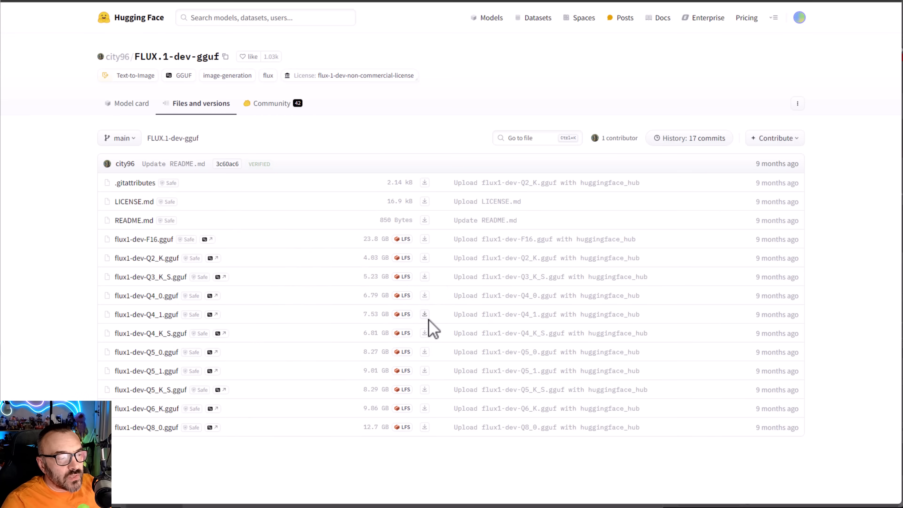
- Start downloading flux1-dev-Q4_1.gguf, browse to the diffusion_models folder in ComfyUI's models folder, and cancel the save
{"action": "left_click", "coordinate": [425, 314]}
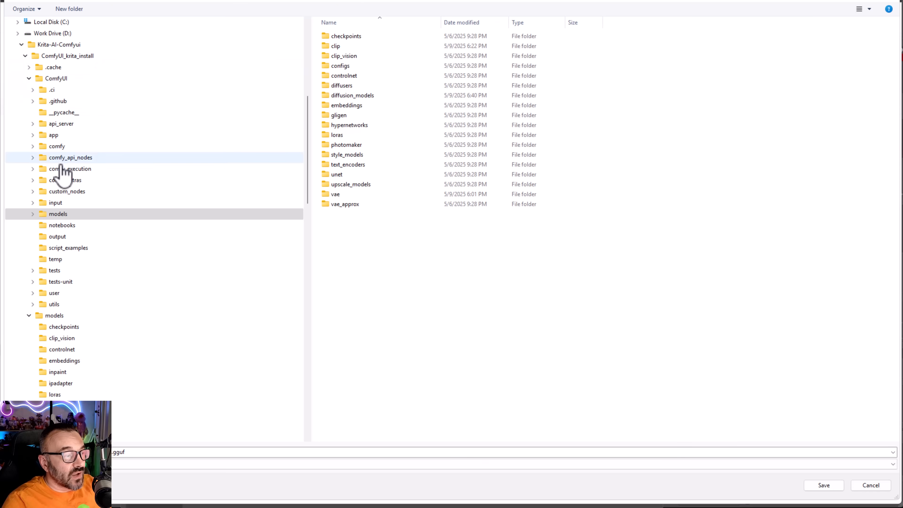
{"action": "left_click", "coordinate": [32, 214]}
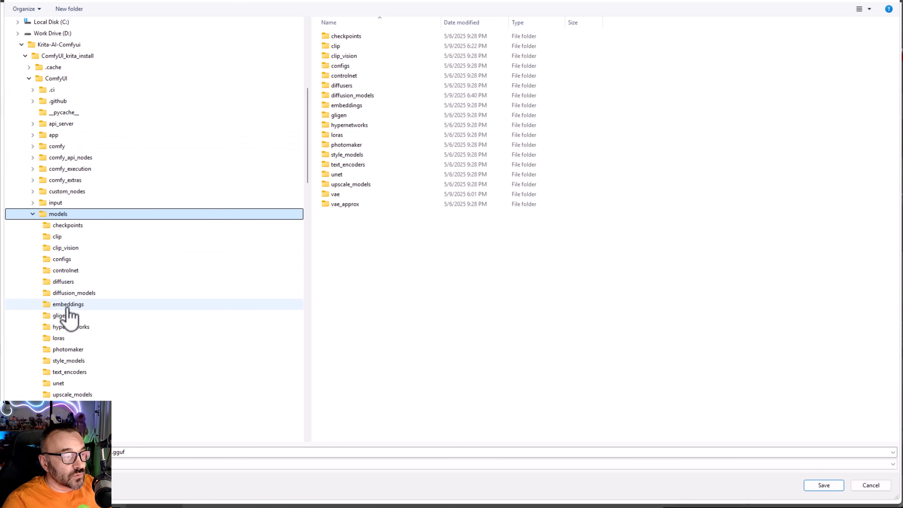
{"action": "left_click", "coordinate": [90, 294]}
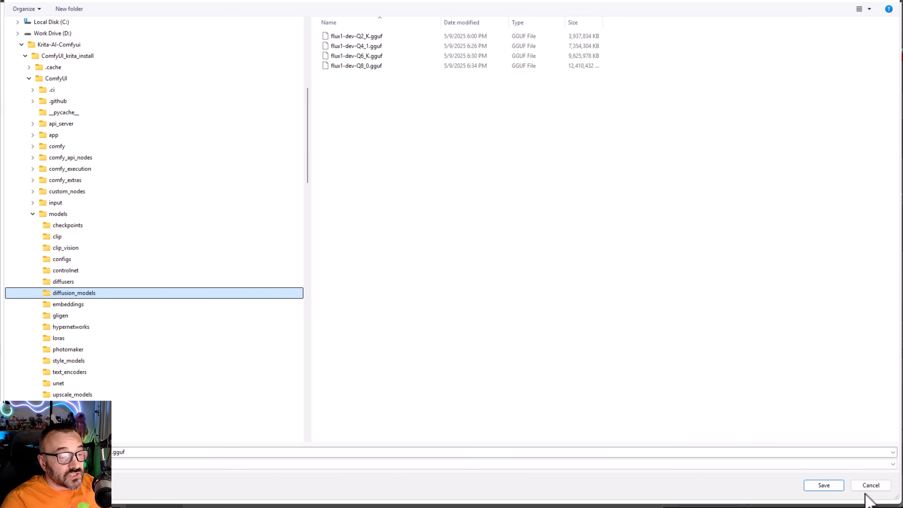
{"action": "left_click", "coordinate": [871, 486]}
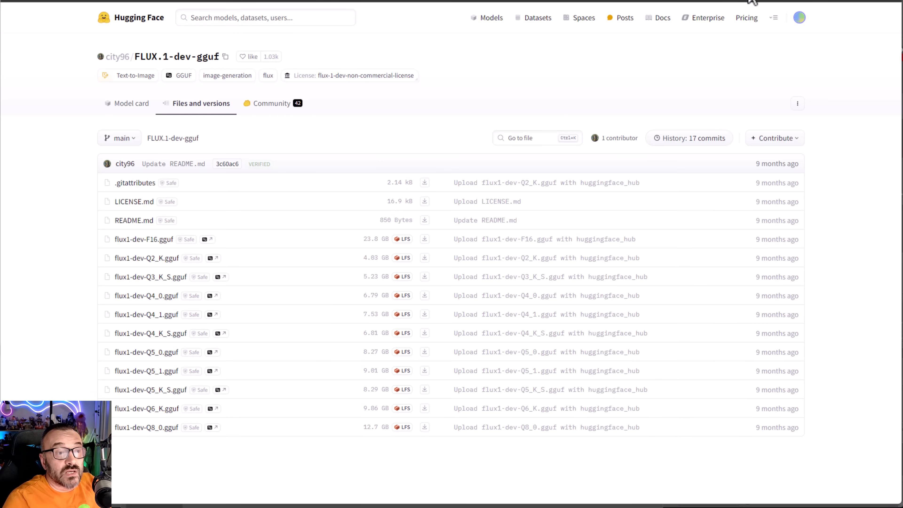
- Switch to File Explorer and examine the model files in ComfyUI's diffusion_models, vae and clip folders
{"action": "key", "text": "ctrl+Tab"}
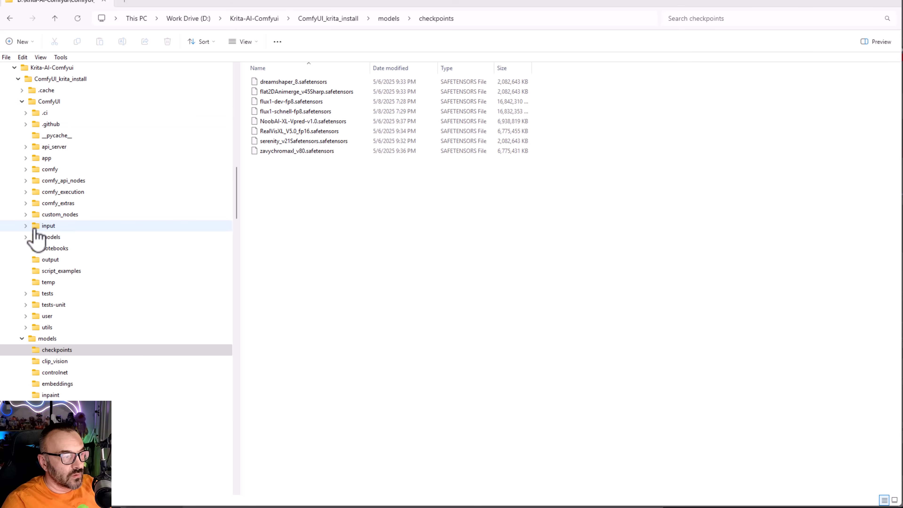
{"action": "left_click", "coordinate": [25, 236]}
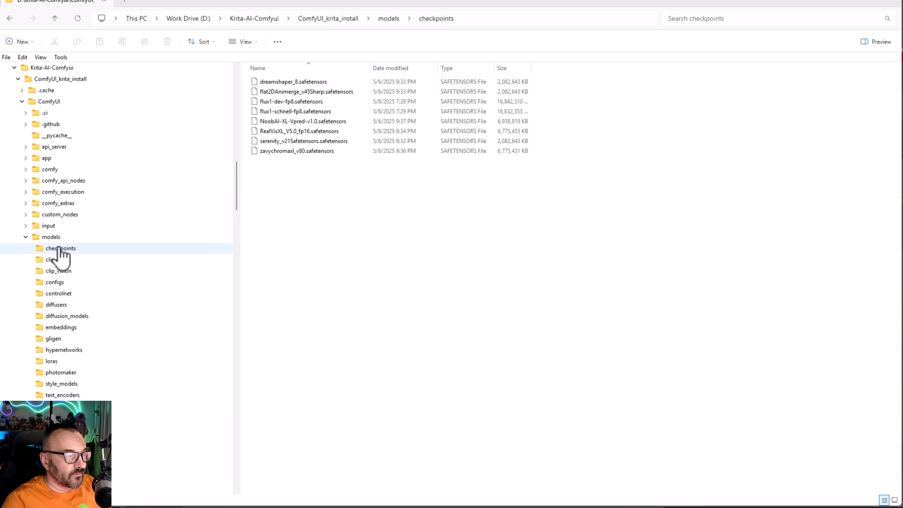
{"action": "scroll", "coordinate": [72, 209], "scroll_direction": "down", "scroll_amount": 1}
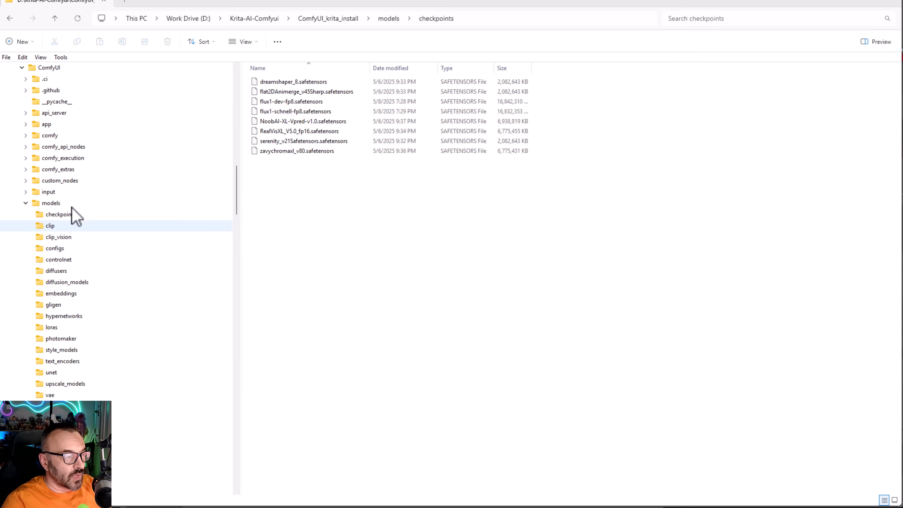
{"action": "left_click", "coordinate": [67, 282]}
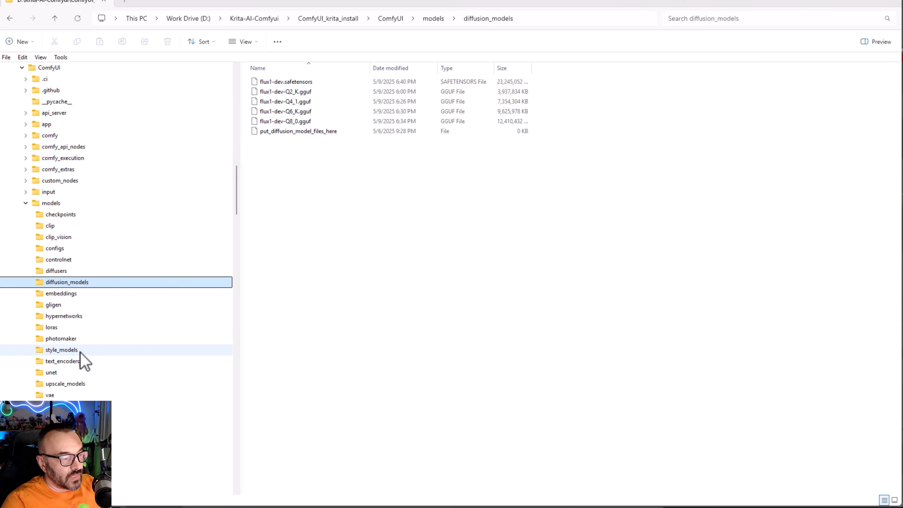
{"action": "left_click", "coordinate": [65, 395]}
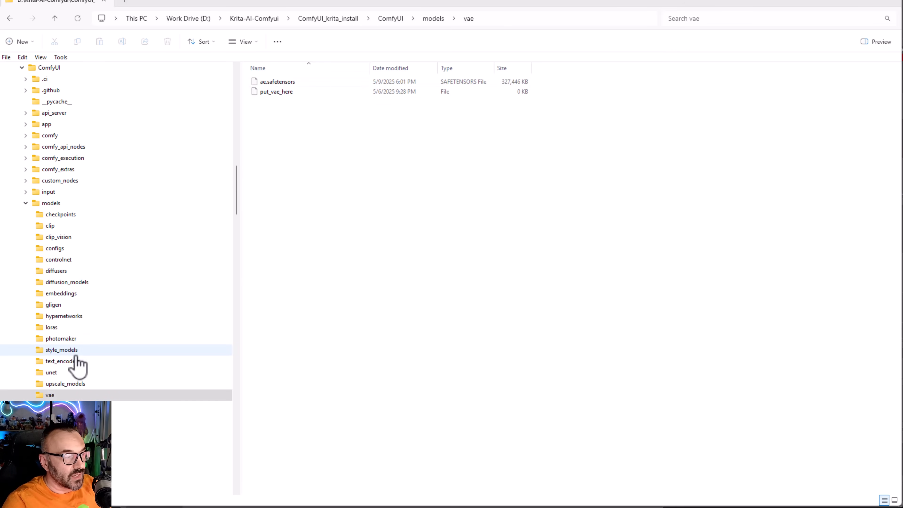
{"action": "left_click", "coordinate": [84, 231]}
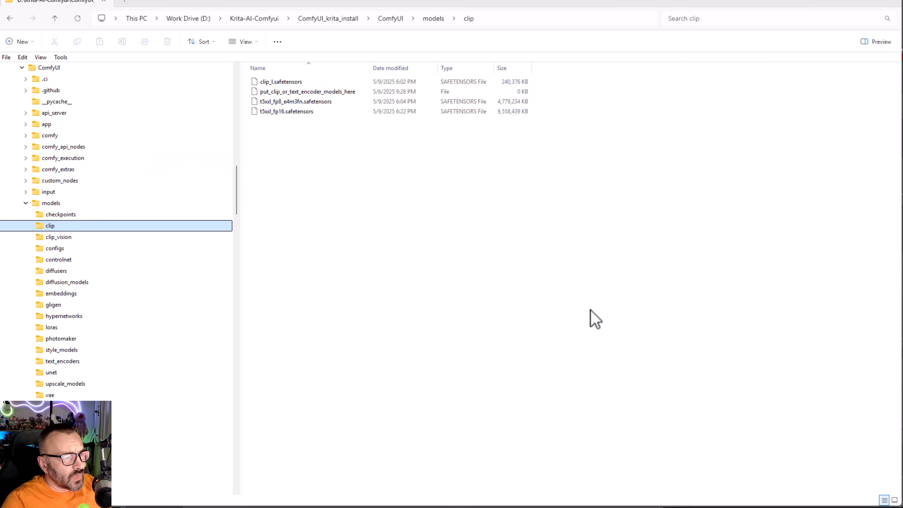
- Switch to Krita and create a style preset named GUUF-Flux-2 with flux1-dev-Q4_1.gguf as its model checkpoint
{"action": "key", "text": "alt+Tab"}
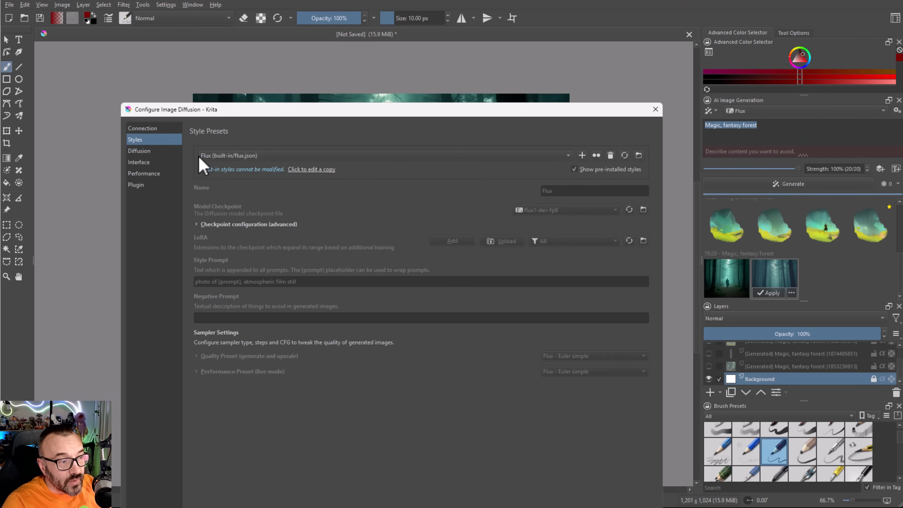
{"action": "left_click", "coordinate": [582, 157]}
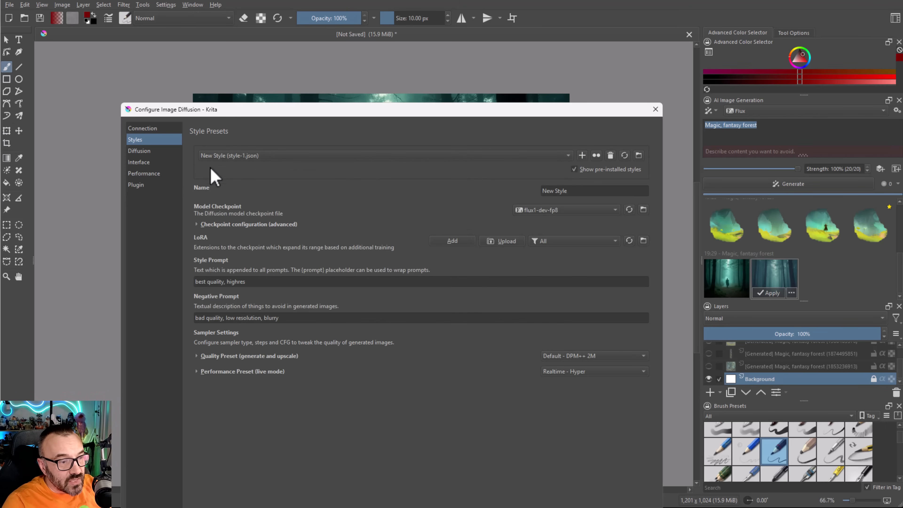
{"action": "left_click", "coordinate": [591, 192]}
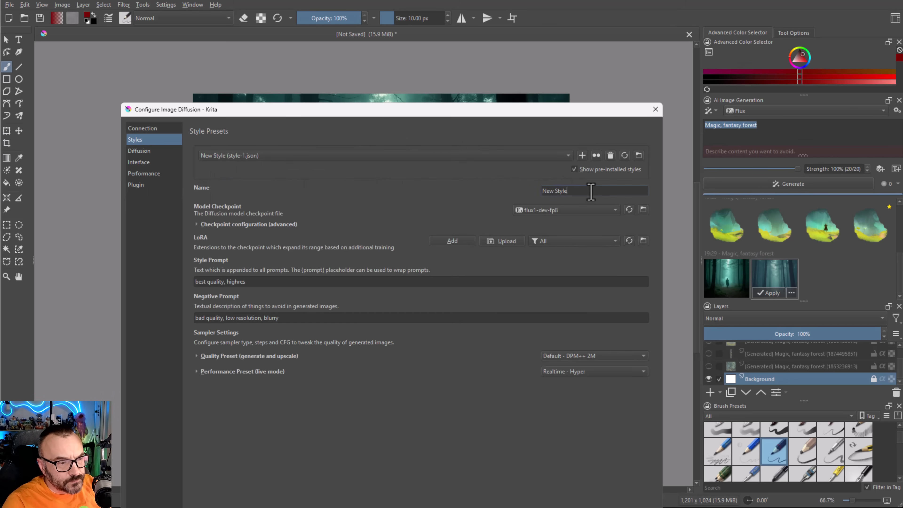
{"action": "left_click_drag", "start_coordinate": [591, 192], "coordinate": [498, 193]}
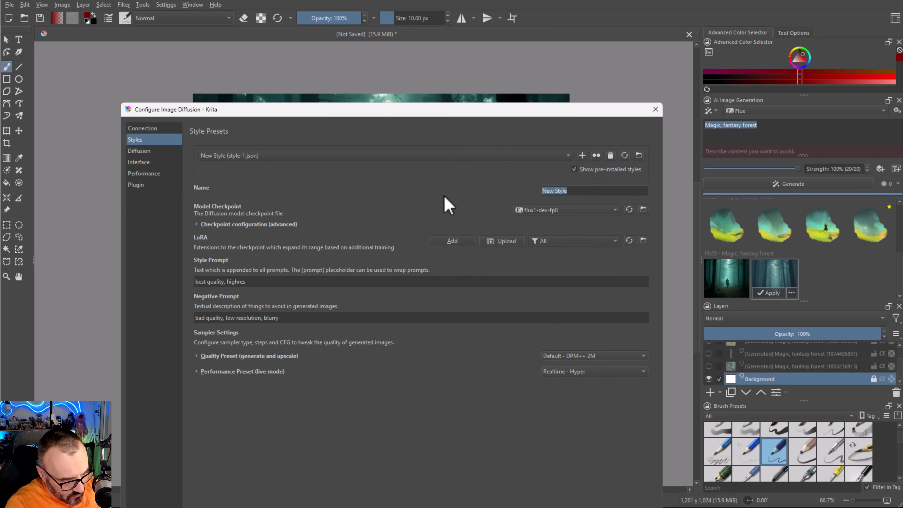
{"action": "type", "text": "GUUF"}
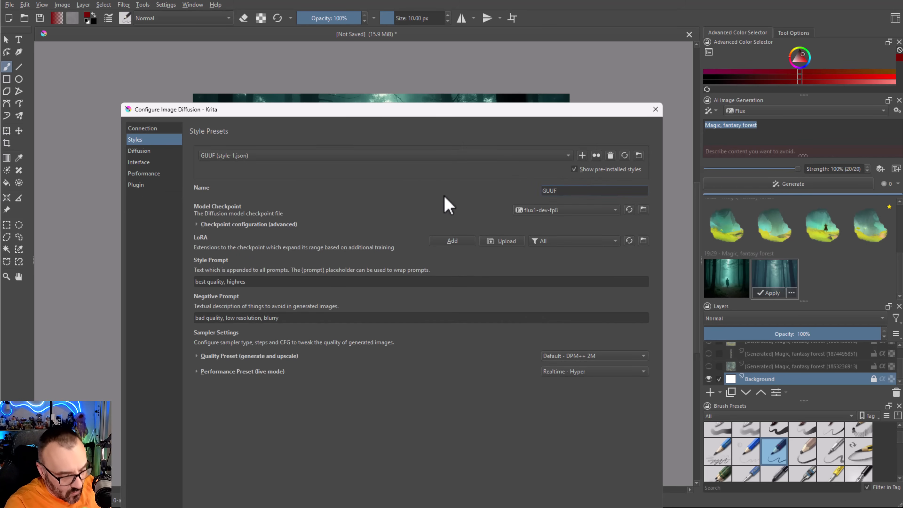
{"action": "type", "text": "-FI"}
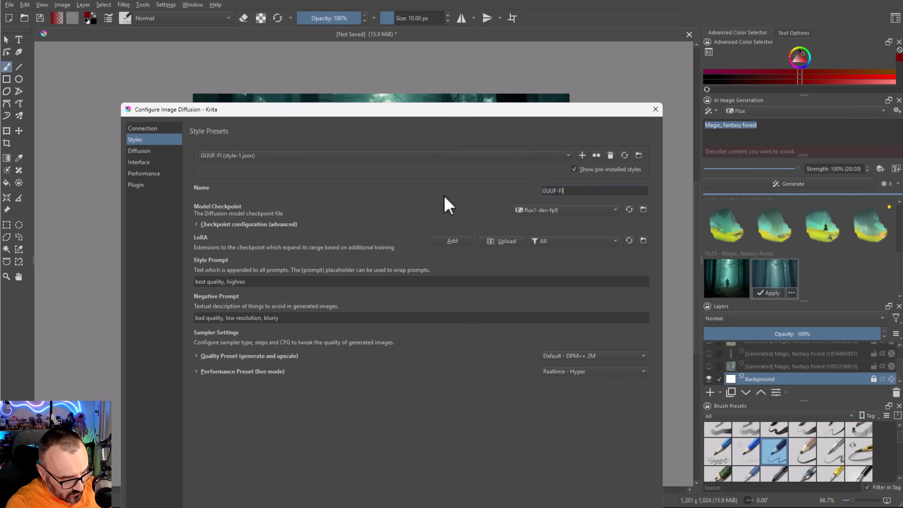
{"action": "type", "text": "ux-2"}
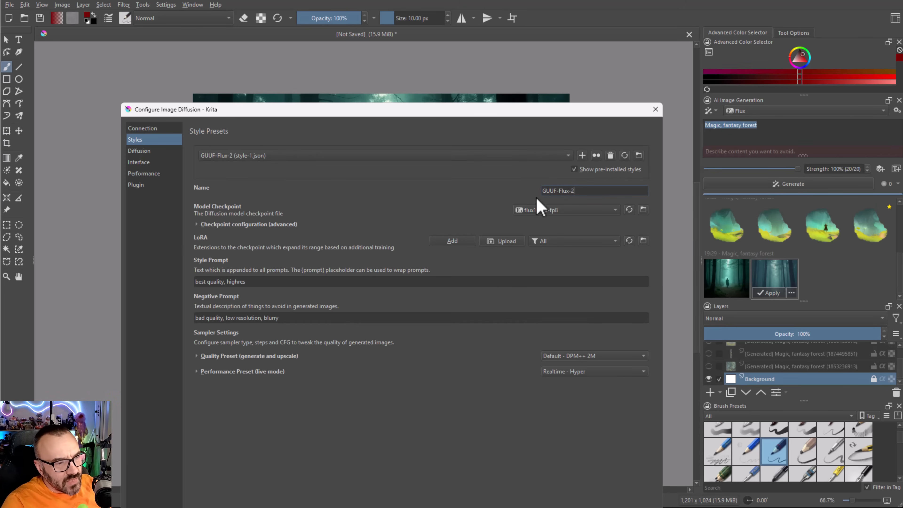
{"action": "left_click", "coordinate": [591, 209]}
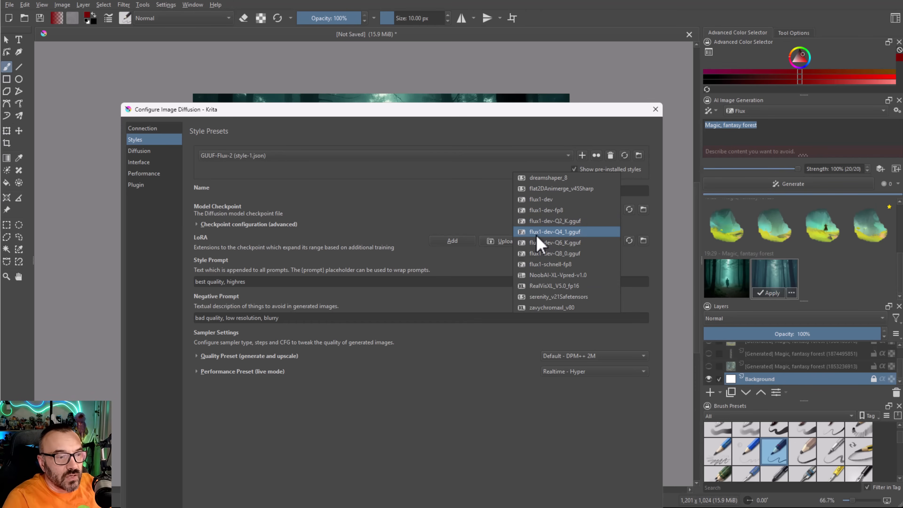
{"action": "left_click", "coordinate": [569, 235]}
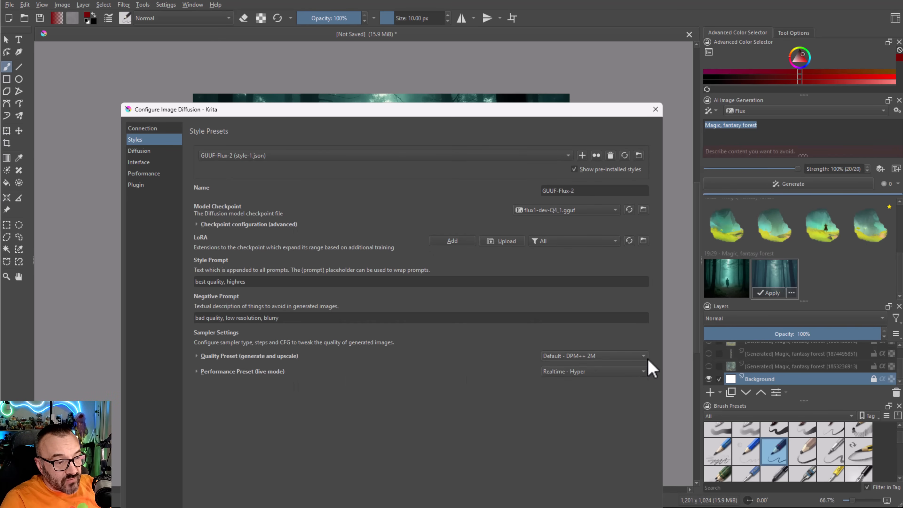
- Set both the quality preset and the performance preset of the GUUF-Flux-2 style to Flux - Euler simple and close the configuration
{"action": "left_click", "coordinate": [634, 355]}
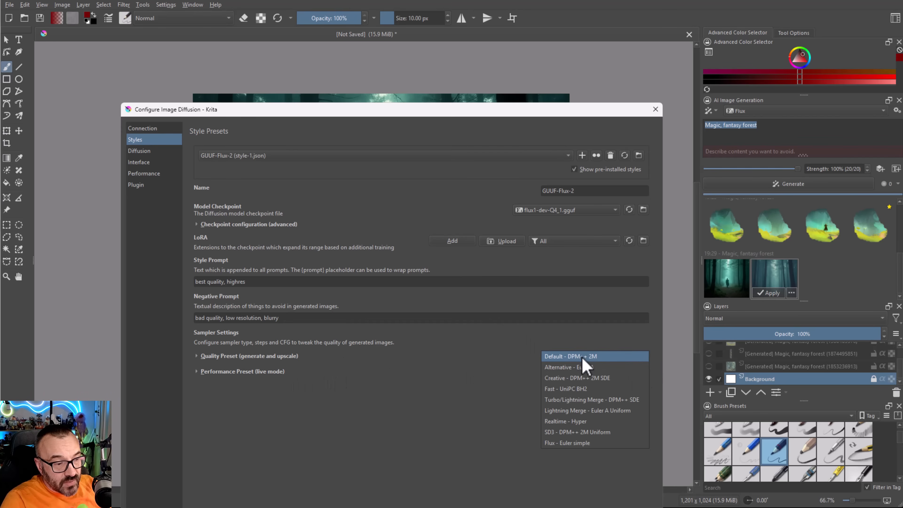
{"action": "left_click", "coordinate": [423, 372]}
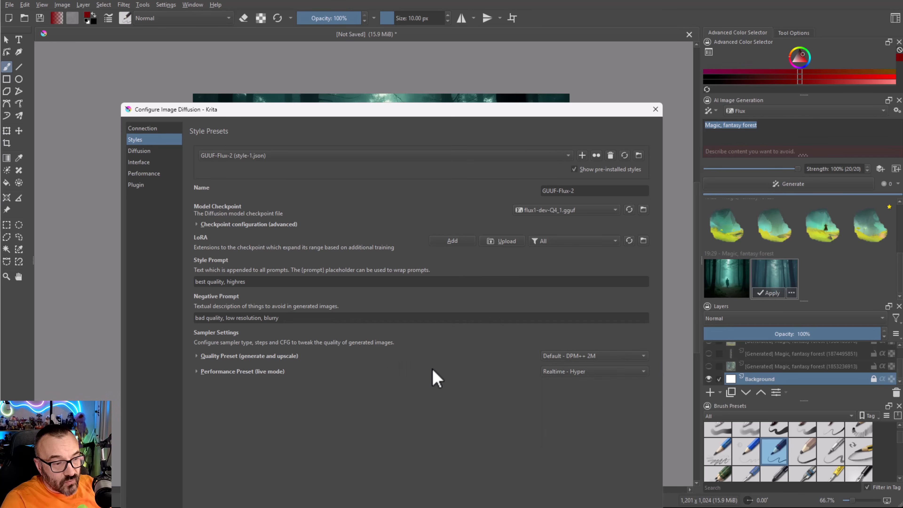
{"action": "left_click", "coordinate": [617, 371]}
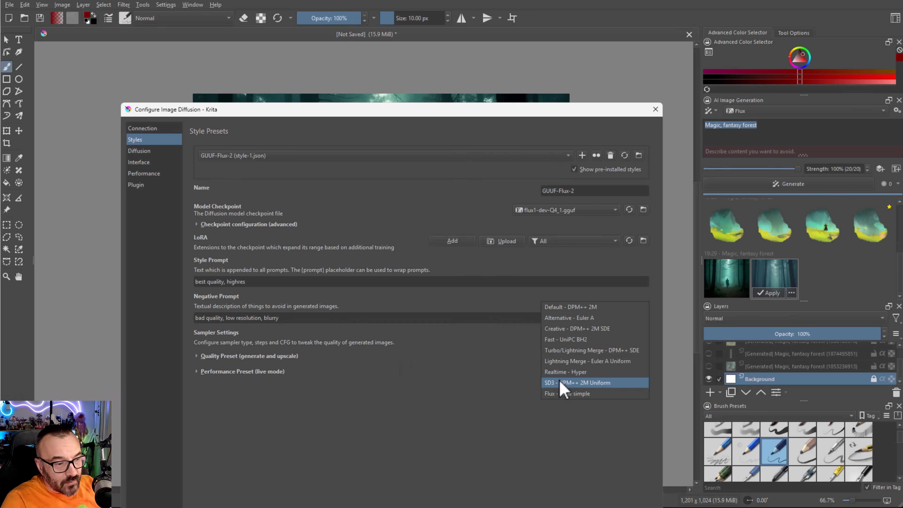
{"action": "left_click", "coordinate": [601, 372]}
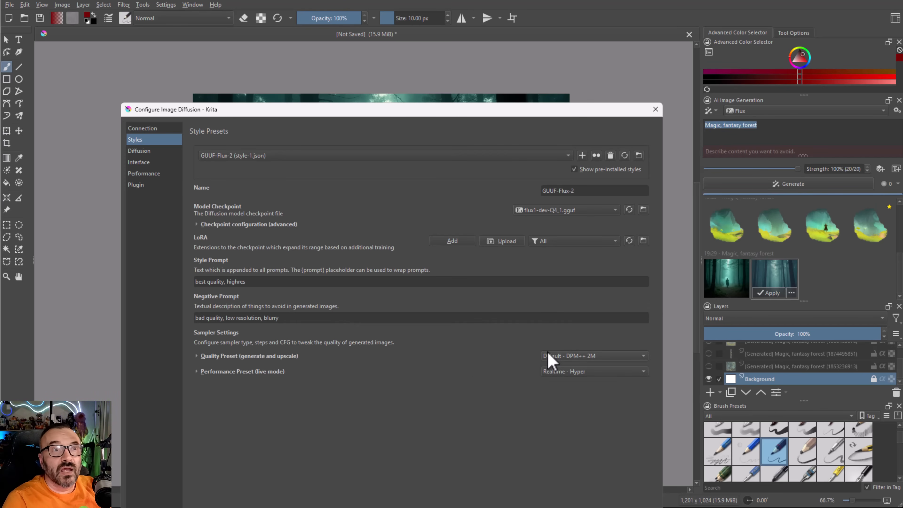
{"action": "left_click", "coordinate": [615, 371]}
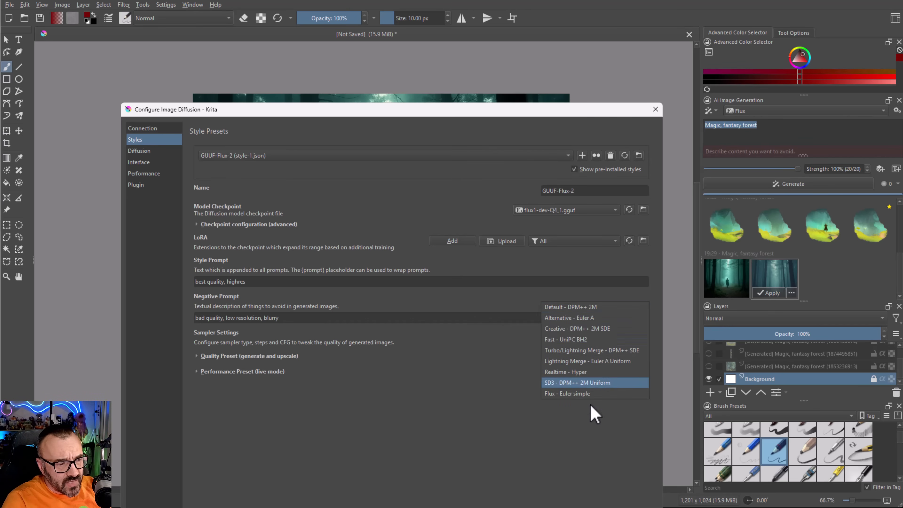
{"action": "left_click", "coordinate": [603, 395]}
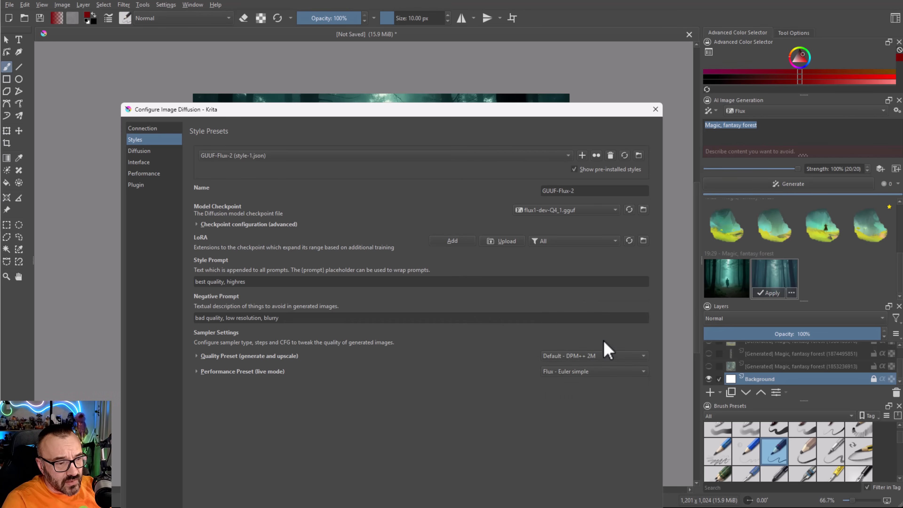
{"action": "left_click", "coordinate": [596, 358]}
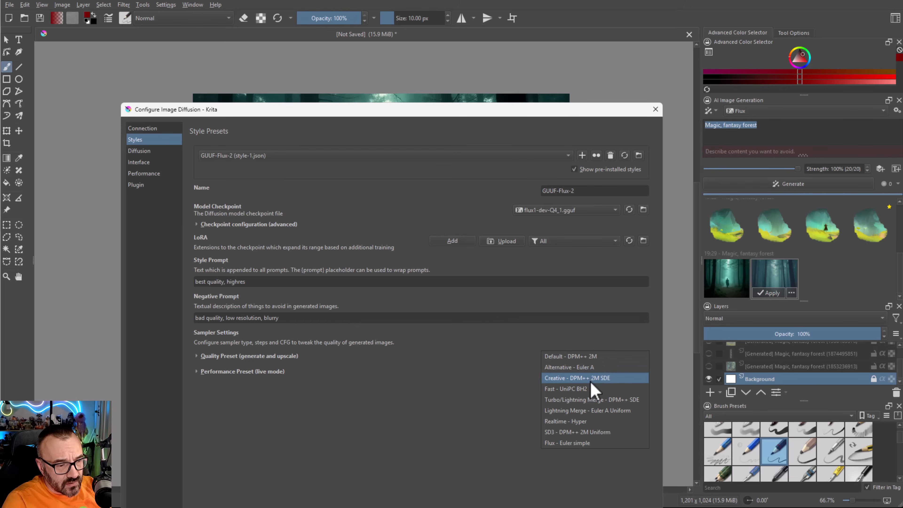
{"action": "left_click", "coordinate": [602, 444]}
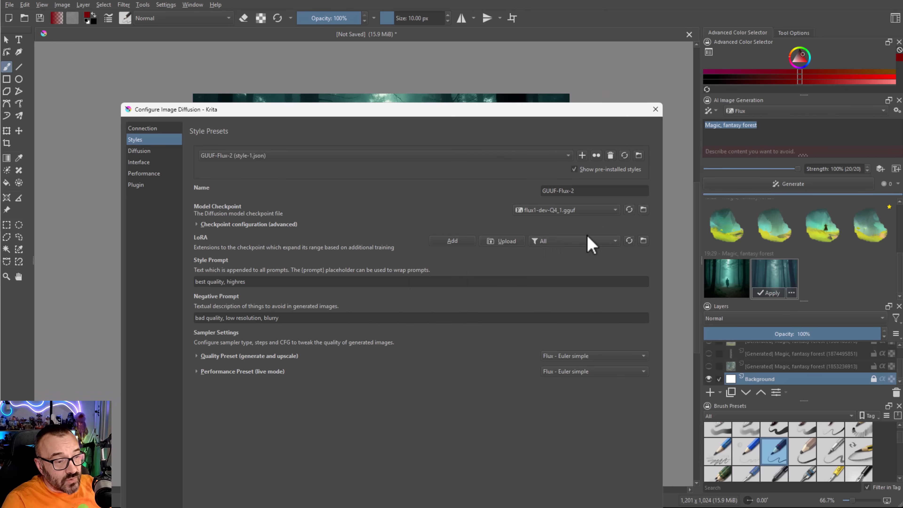
{"action": "key", "text": "Escape"}
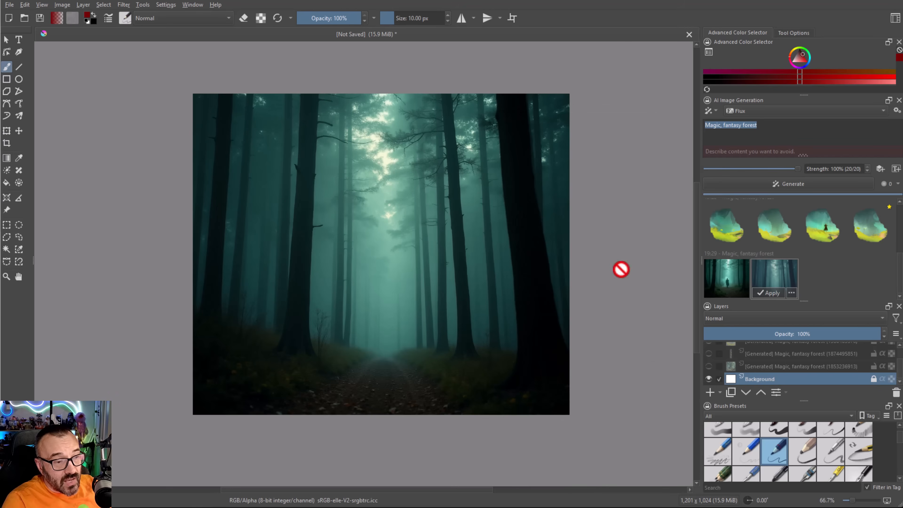
- Switch the image generation style to GUUF-Flux-2 and generate images from the prompt "Magic, fantasy forest"
{"action": "left_click", "coordinate": [803, 114]}
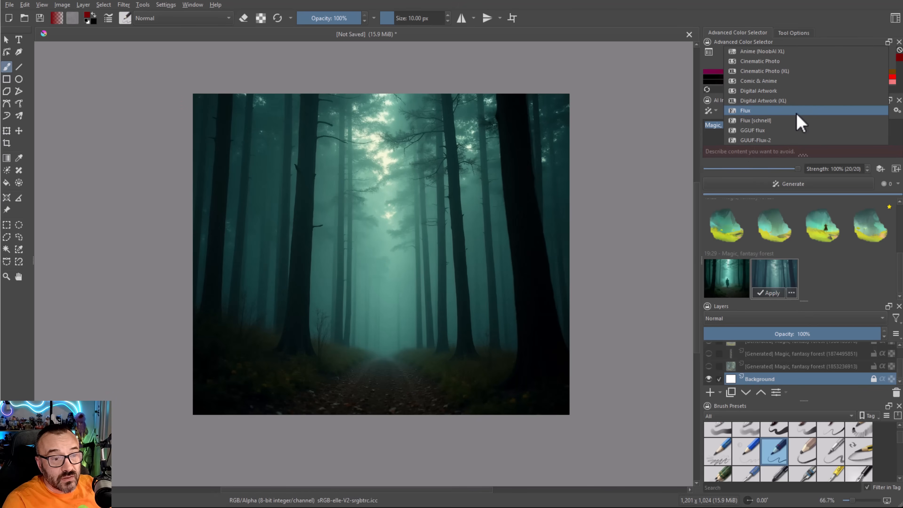
{"action": "left_click", "coordinate": [754, 141]}
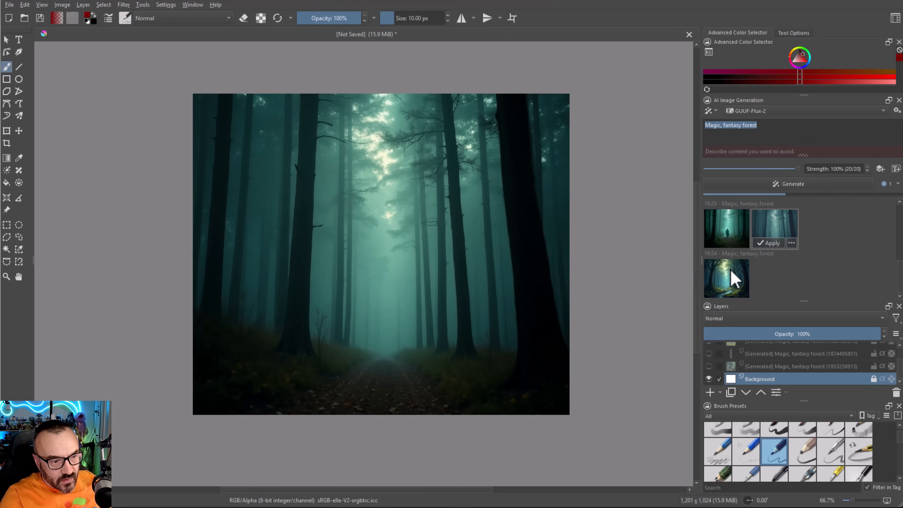
- Preview the two newly generated GUUF-Flux-2 forest images on the canvas and compare them with the earlier Flux result
{"action": "left_click_drag", "start_coordinate": [734, 280], "coordinate": [343, 321]}
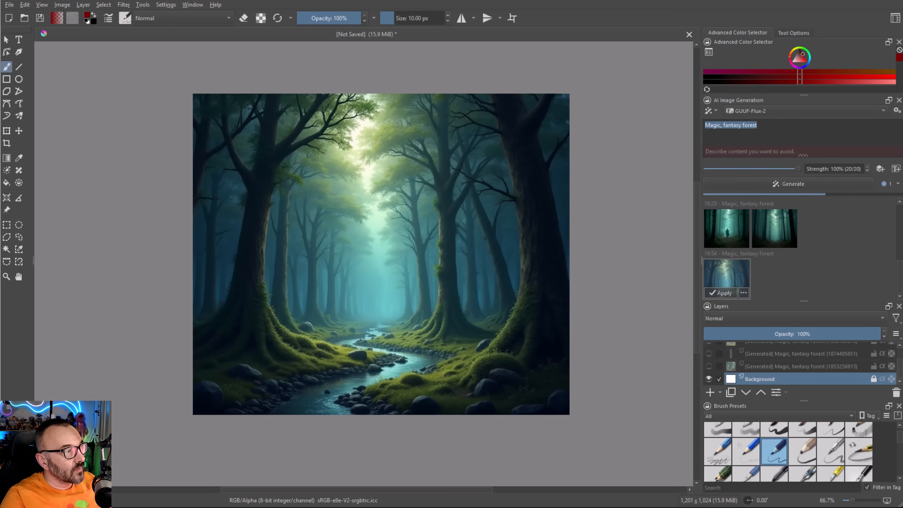
{"action": "left_click", "coordinate": [787, 284]}
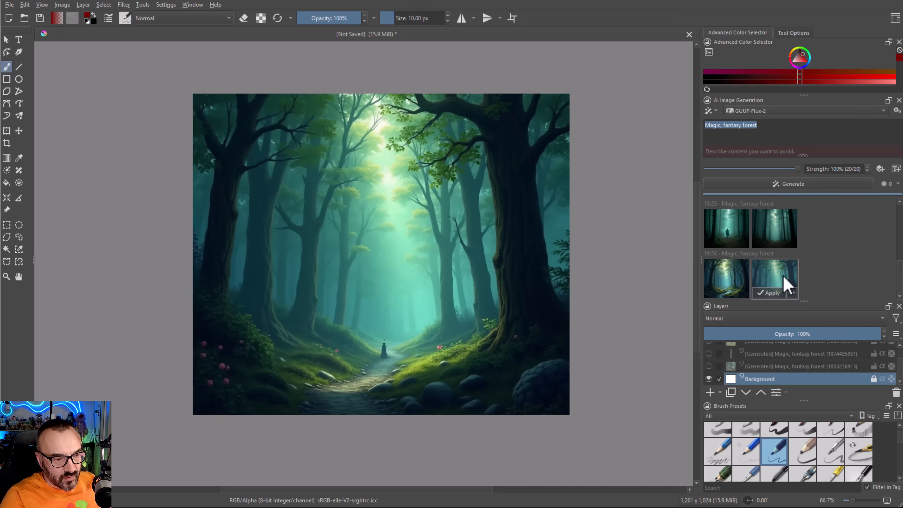
{"action": "left_click", "coordinate": [726, 284]}
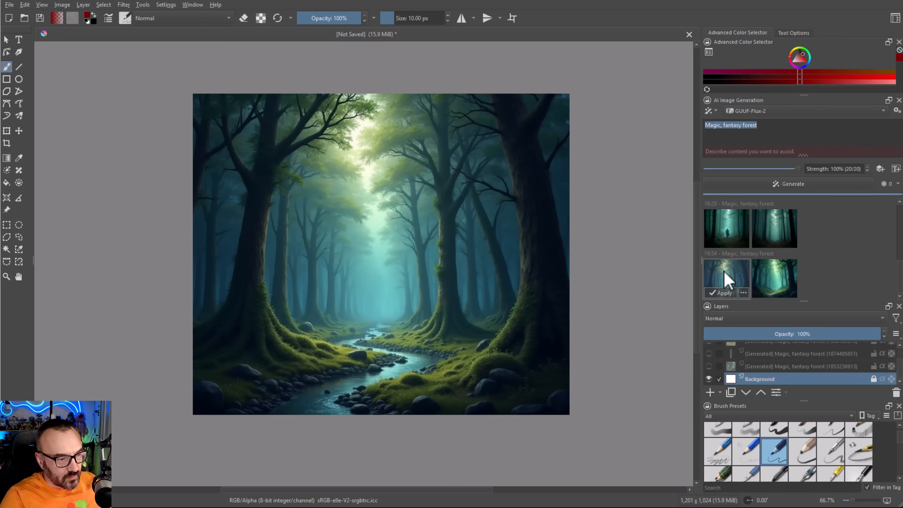
{"action": "left_click", "coordinate": [792, 279]}
{"action": "left_click", "coordinate": [731, 230]}
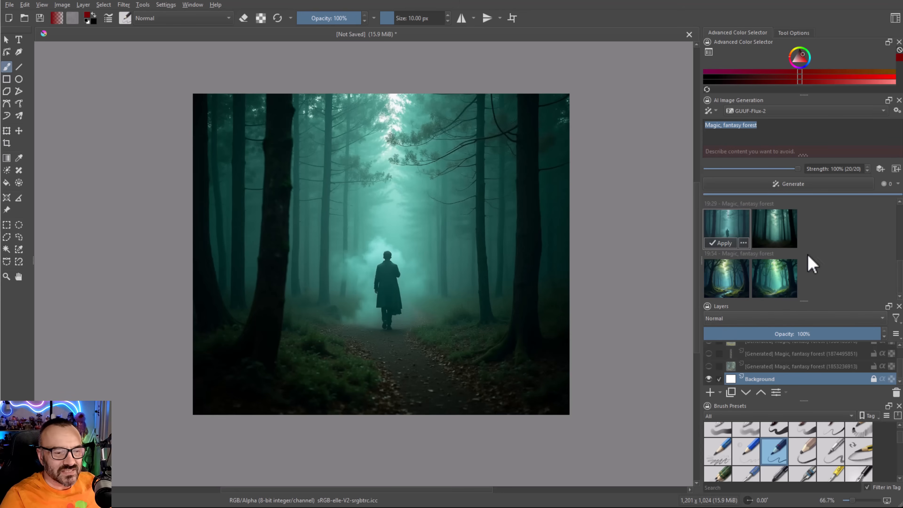
{"action": "left_click", "coordinate": [779, 281]}
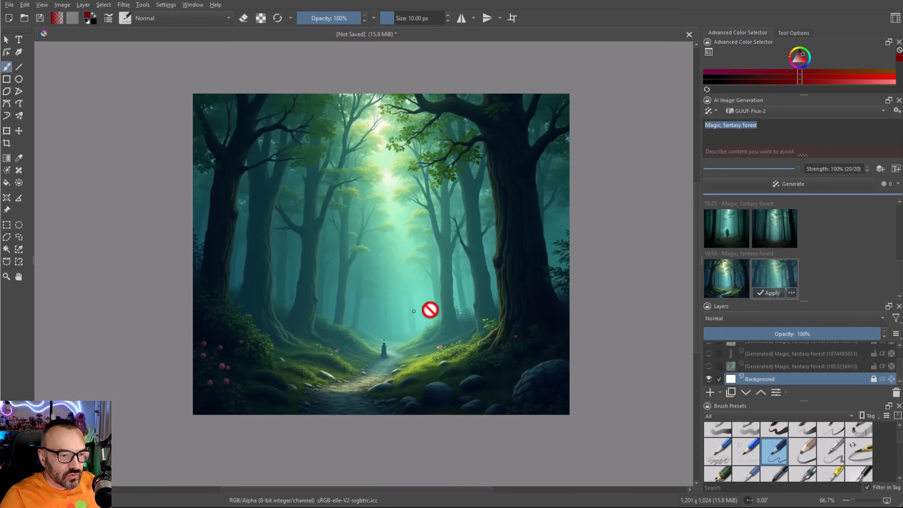
{"action": "left_click", "coordinate": [736, 272]}
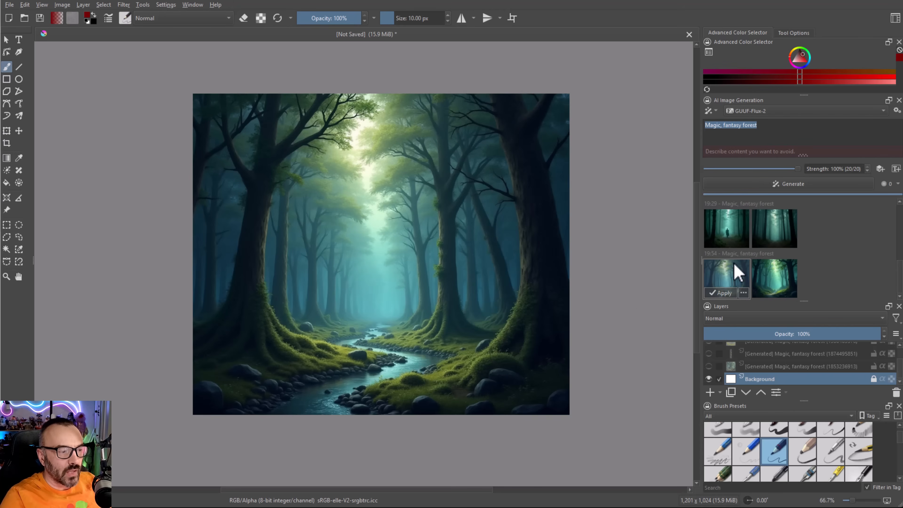